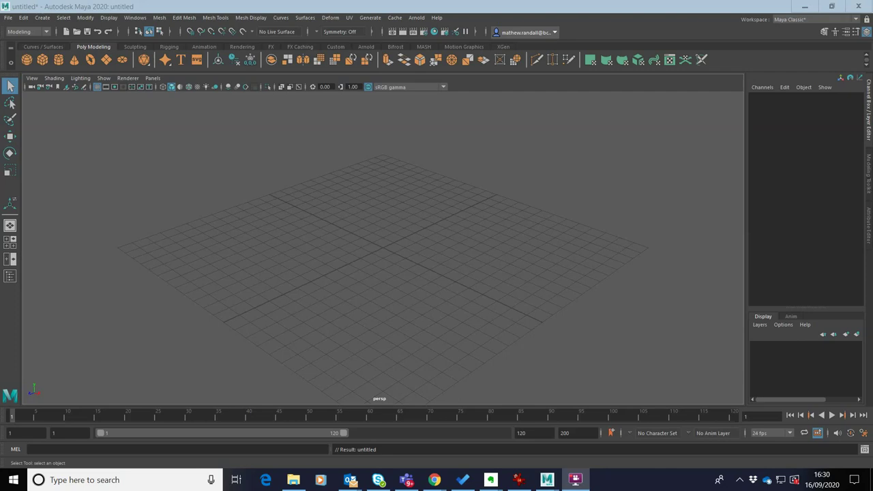
# Bring the File Explorer Downloads window previewing vase.jpg to the front.
pyautogui.click(294, 480)
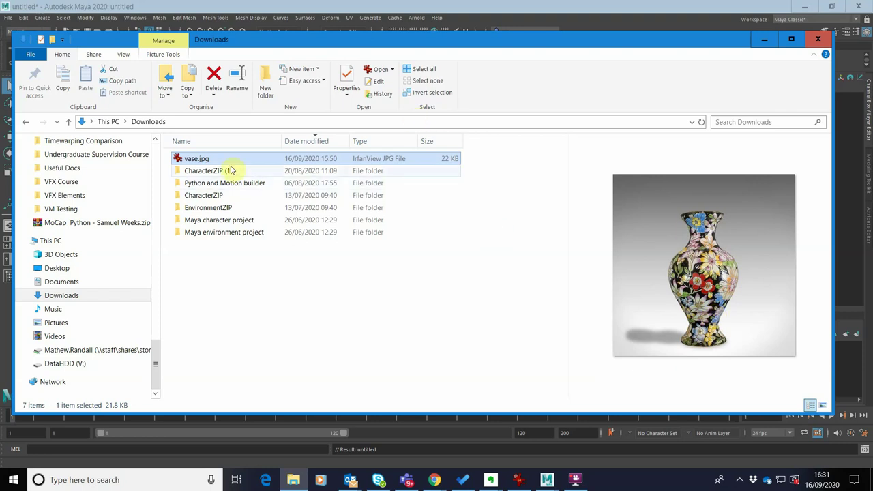
# Switch the empty Maya scene to the four-pane top, perspective, front and side layout.
pyautogui.click(409, 5)
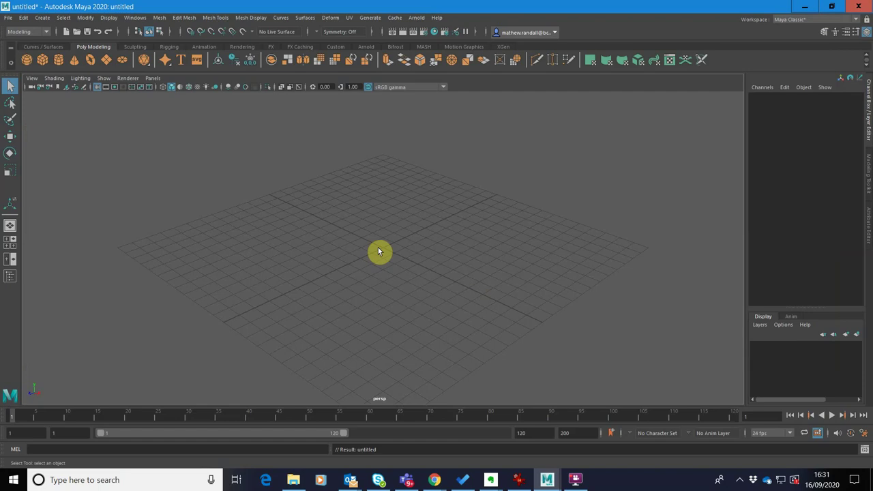
pyautogui.press('space')
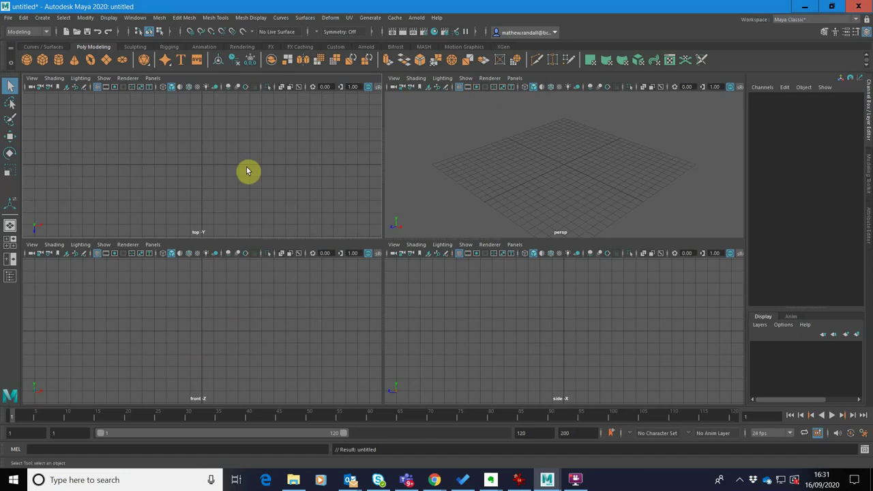
# Import Downloads/vase.jpg as an image plane in the side view.
pyautogui.click(395, 247)
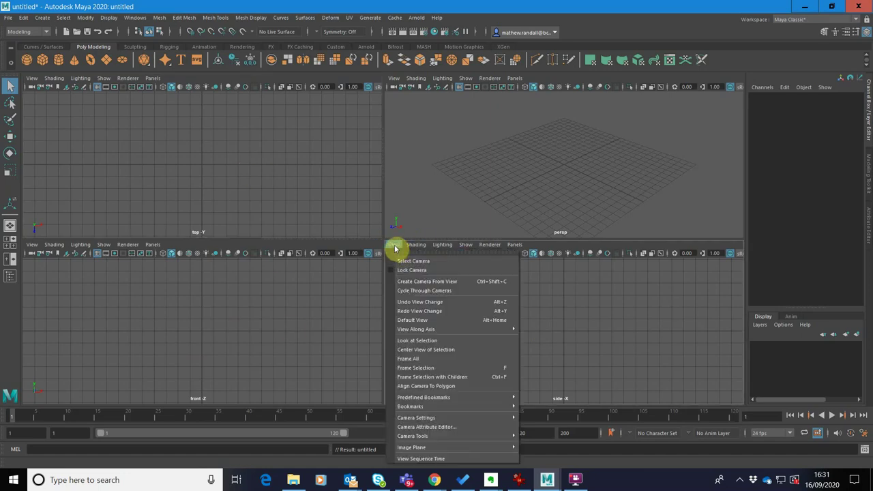
pyautogui.click(603, 315)
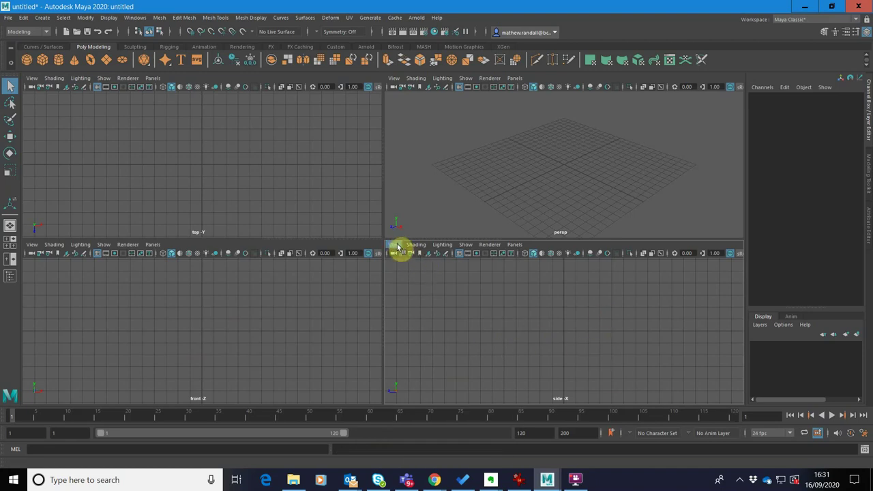
pyautogui.click(395, 246)
pyautogui.moveTo(448, 447)
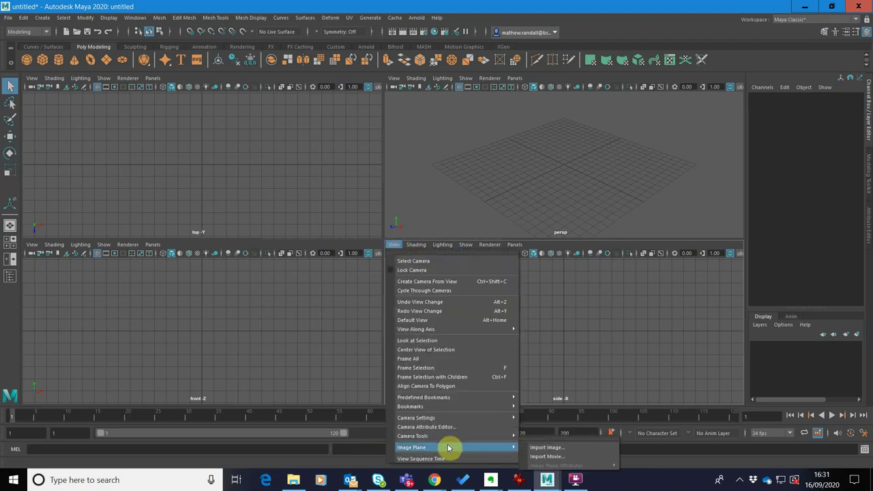
pyautogui.click(558, 448)
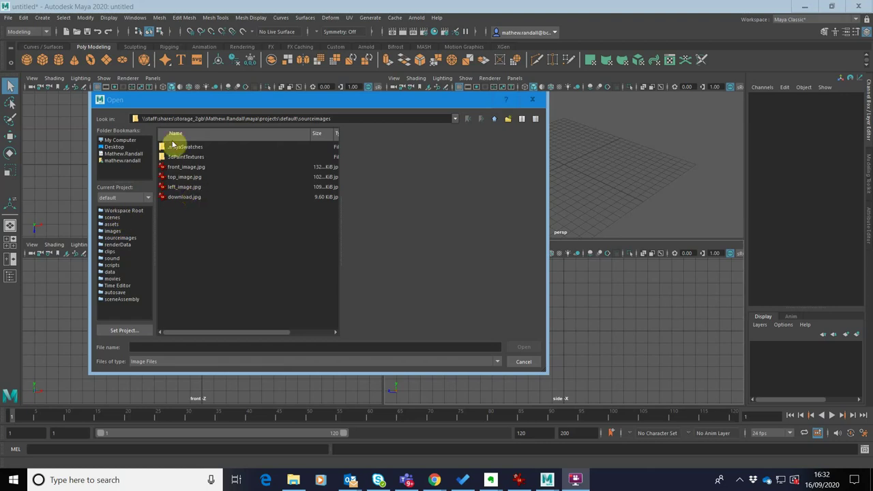
pyautogui.click(122, 161)
pyautogui.scroll(-3, 198, 321)
pyautogui.doubleClick(186, 316)
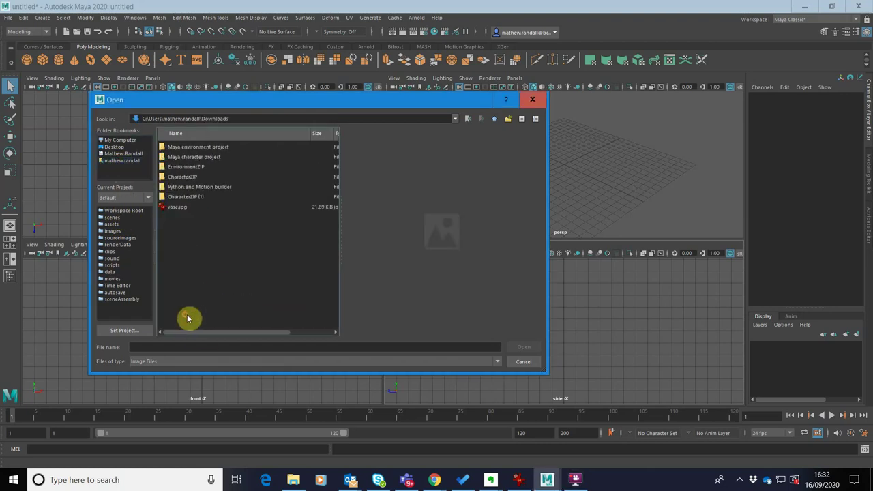
pyautogui.click(179, 207)
pyautogui.click(524, 348)
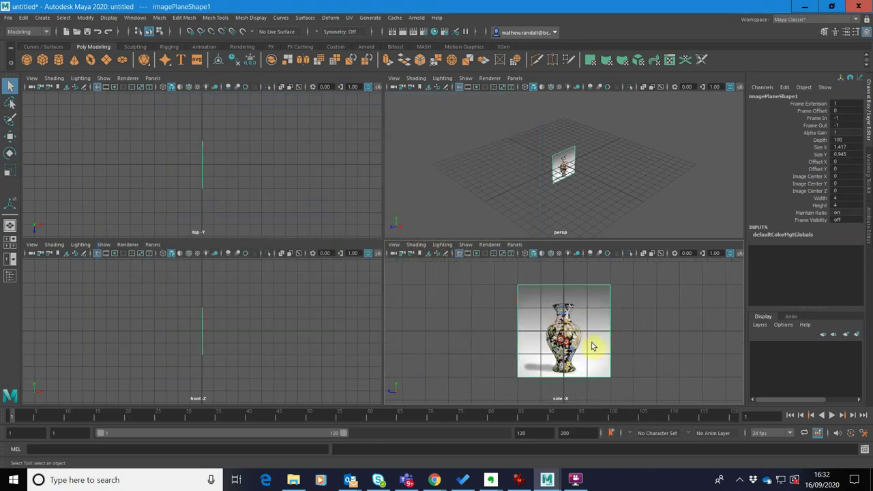
# Maximize the side view and create a polygon cylinder at the grid centre.
pyautogui.press('space')
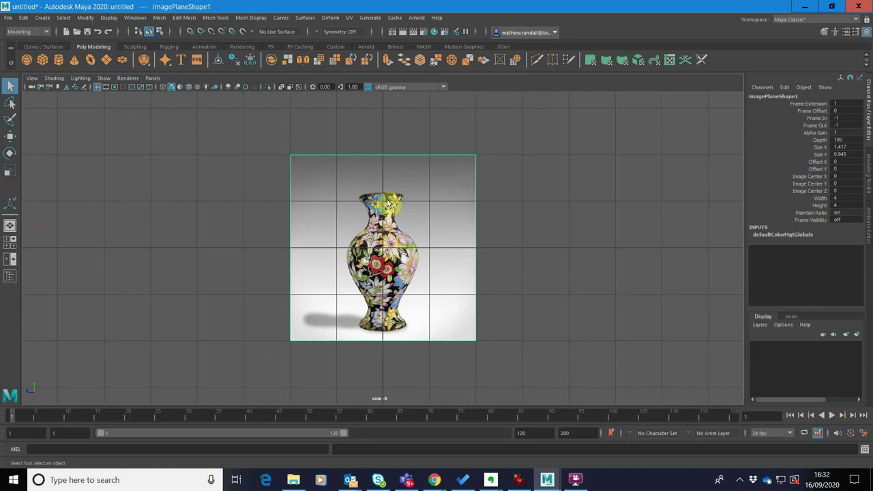
pyautogui.scroll(2, 388, 240)
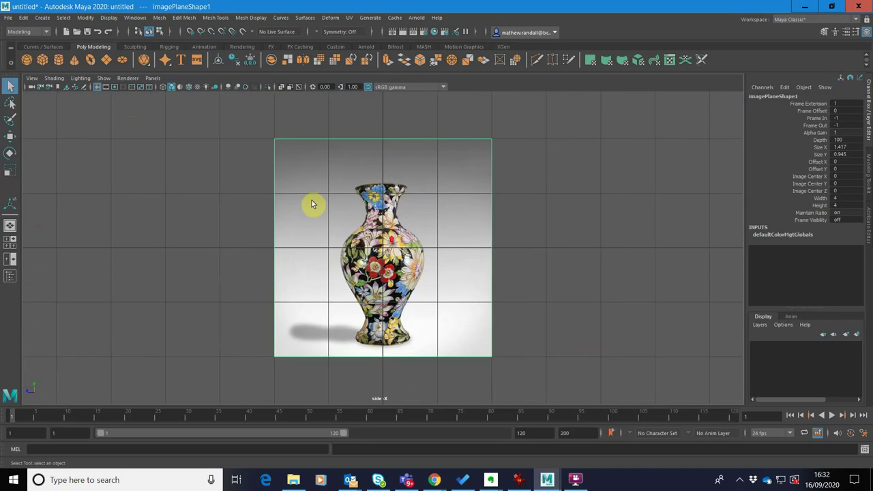
pyautogui.click(60, 61)
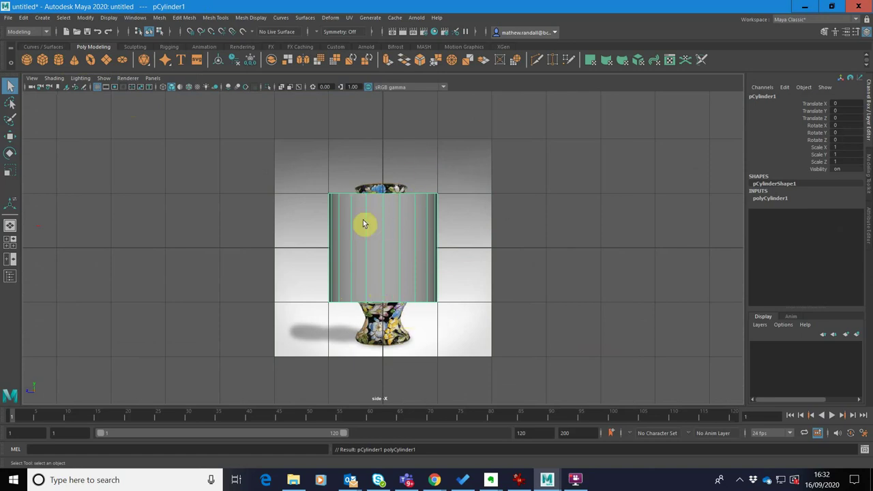
# Browse Create > Polygon Primitives, then close the menu and reselect the cylinder.
pyautogui.click(43, 19)
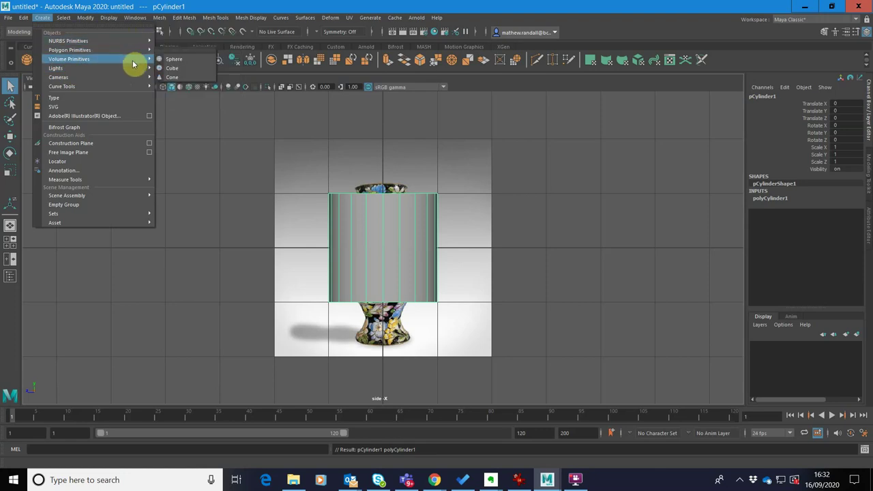
pyautogui.moveTo(73, 52)
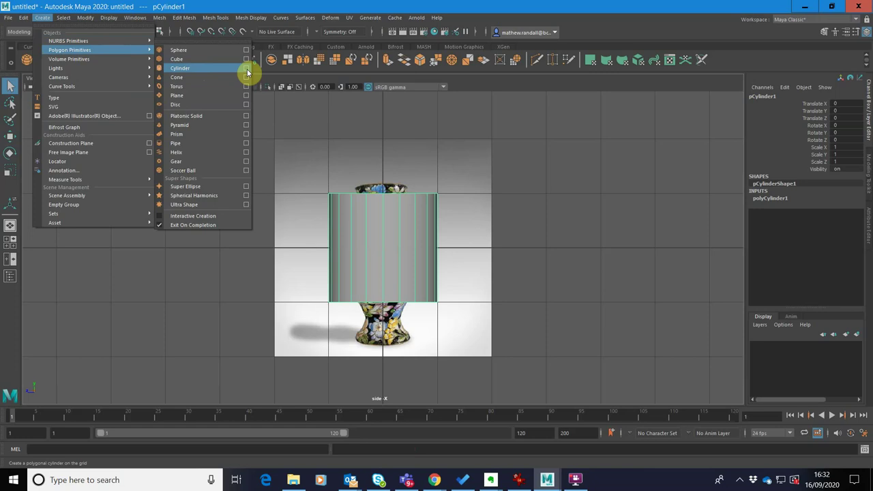
pyautogui.click(653, 164)
pyautogui.click(392, 242)
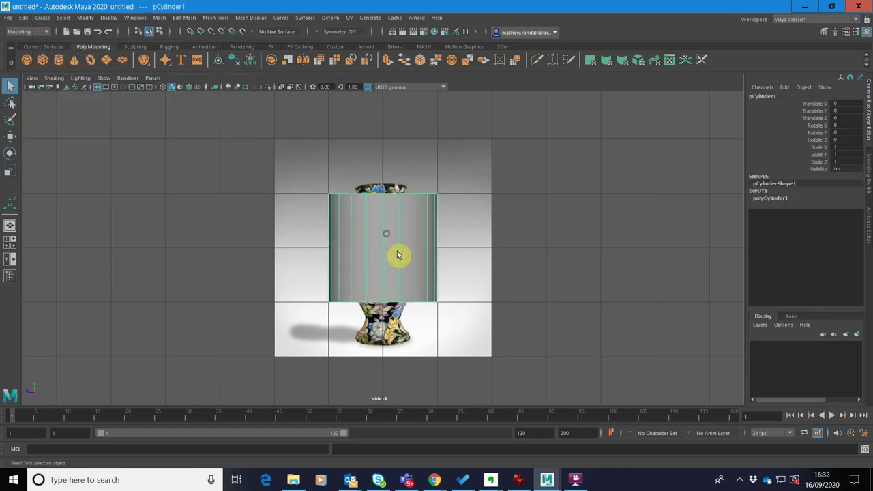
# Set polyCylinder1's Subdivisions Height to 8 in the Channel Box inputs.
pyautogui.click(869, 123)
pyautogui.click(870, 123)
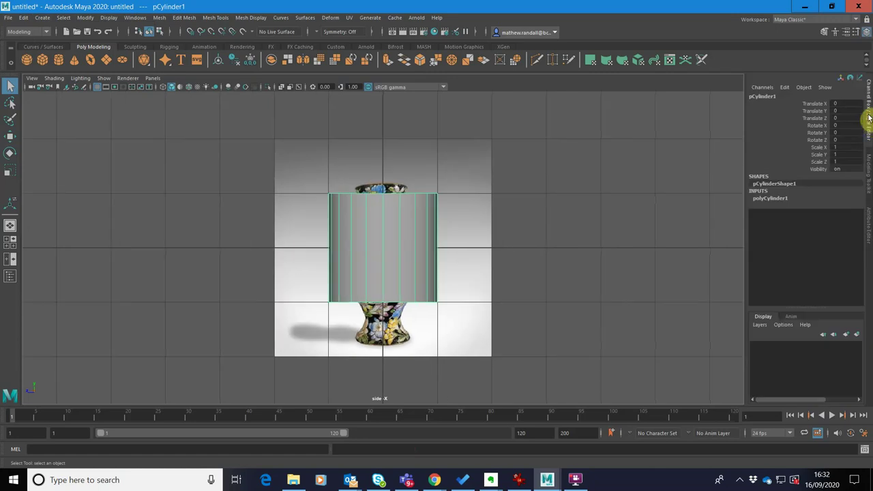
pyautogui.click(770, 199)
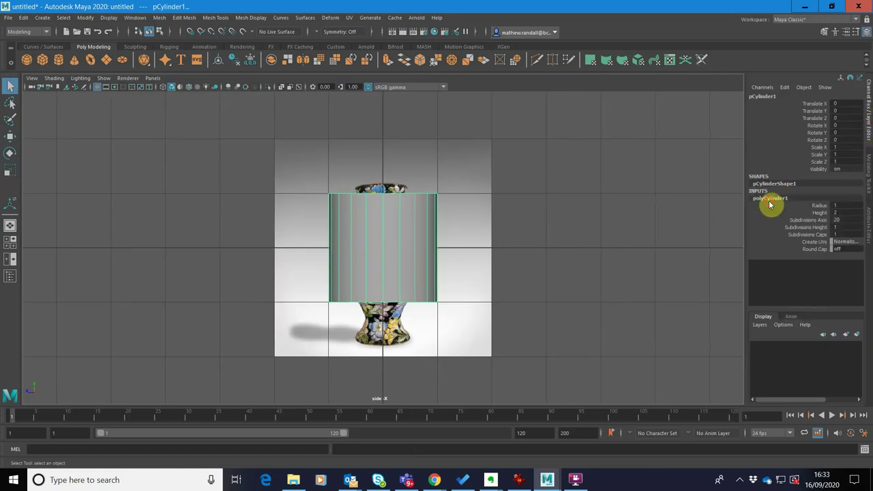
pyautogui.doubleClick(843, 227)
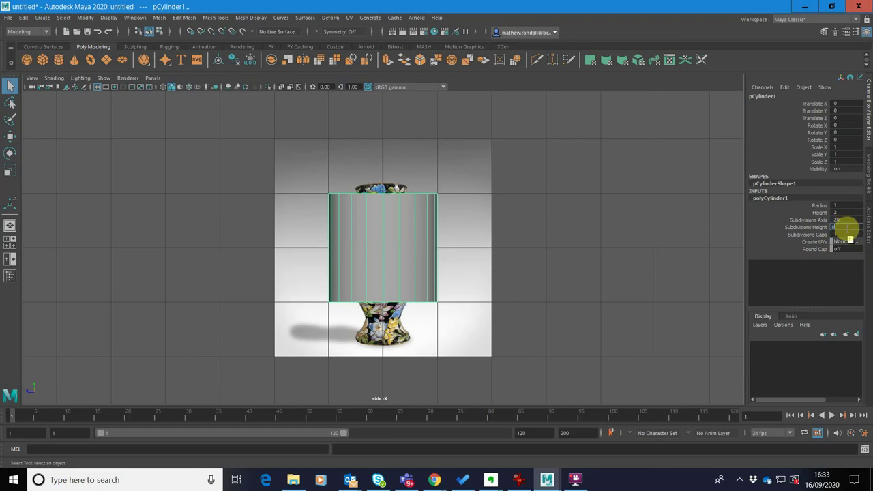
pyautogui.press('Return')
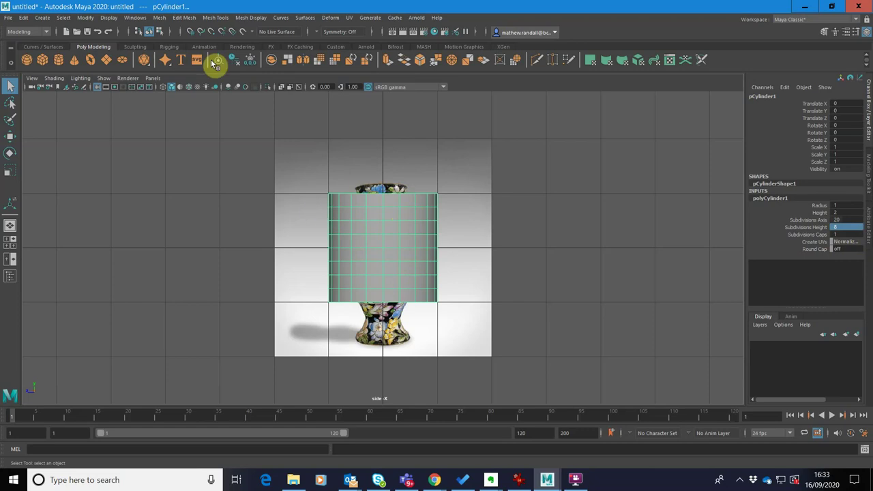
# Turn on X-Ray shading and lower the cylinder to Translate Y -0.309.
pyautogui.click(54, 78)
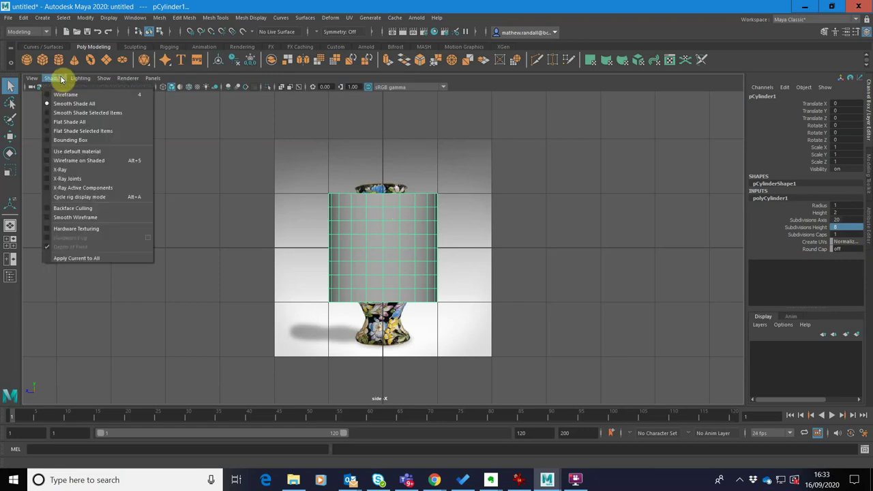
pyautogui.click(59, 170)
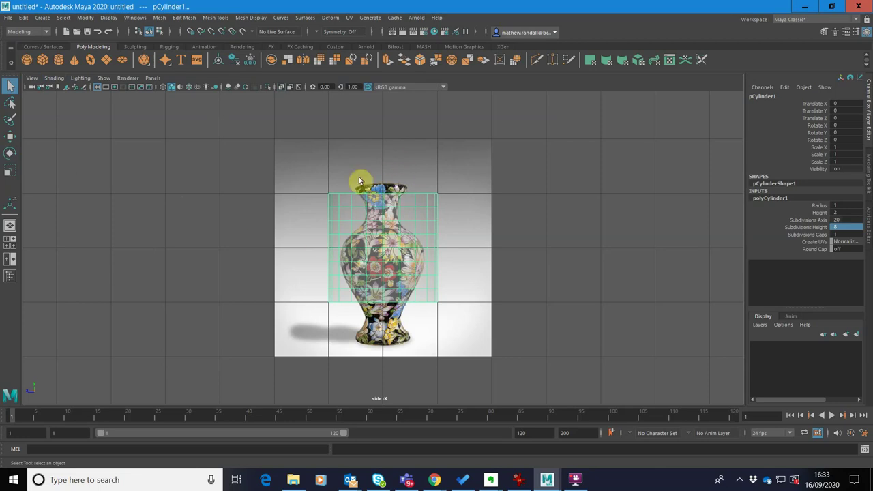
pyautogui.click(10, 137)
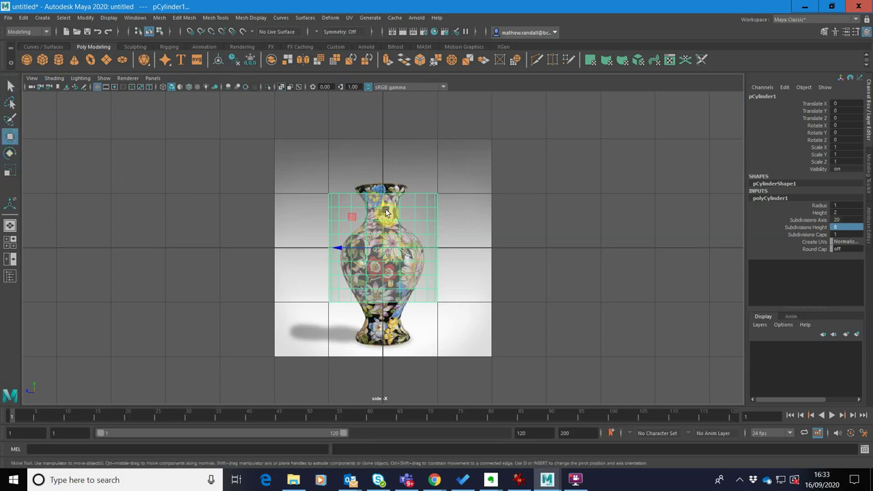
pyautogui.moveTo(384, 204); pyautogui.dragTo(384, 215)
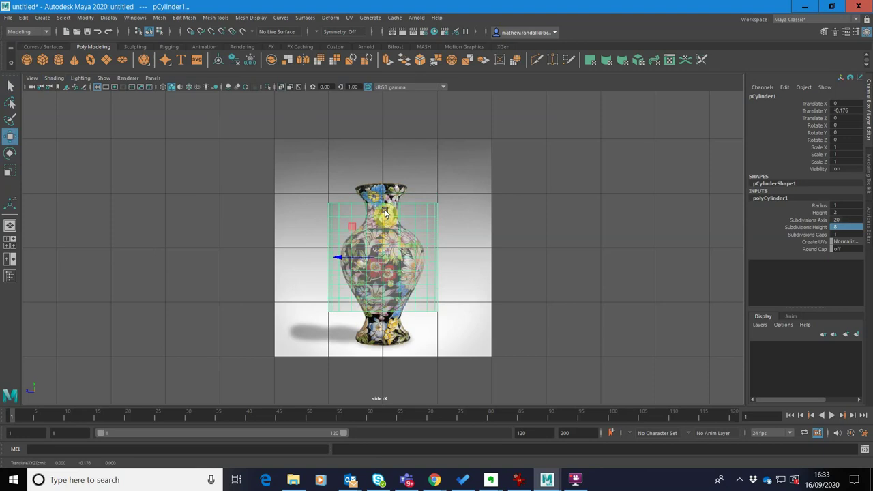
pyautogui.moveTo(385, 255); pyautogui.dragTo(385, 227)
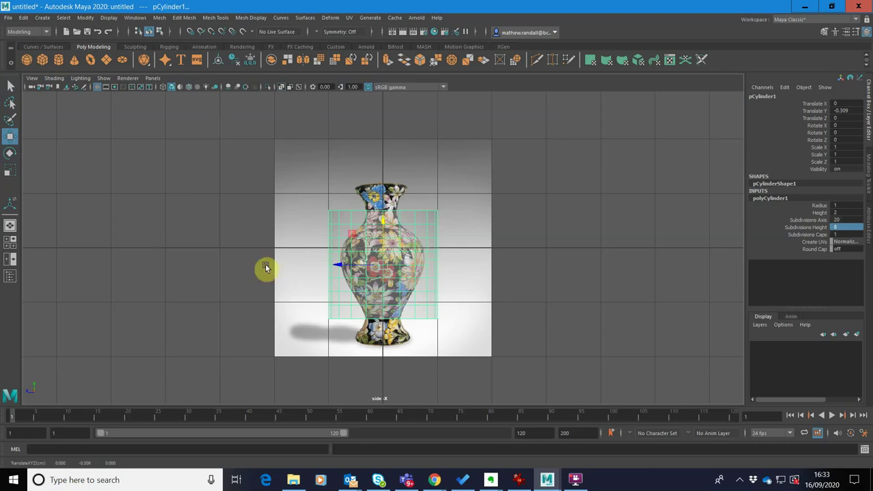
# Stretch the cylinder in Y to about 1.479 to span the vase's full height.
pyautogui.click(11, 171)
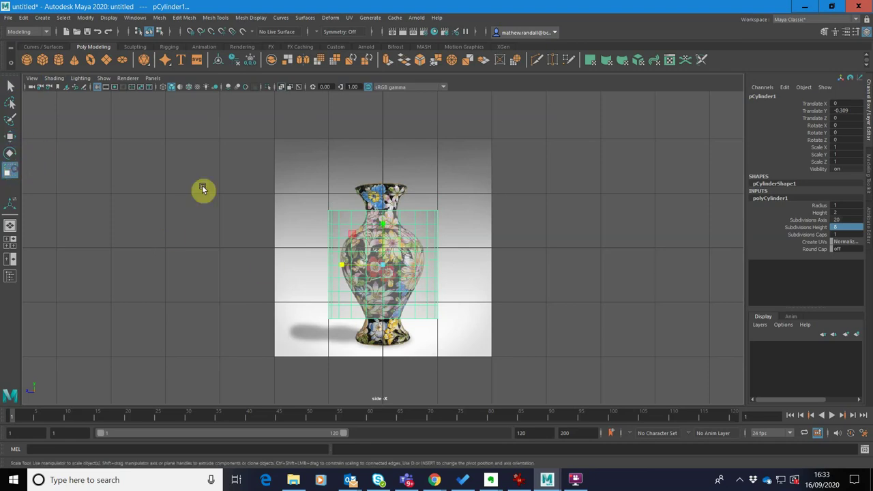
pyautogui.moveTo(382, 227); pyautogui.dragTo(384, 215)
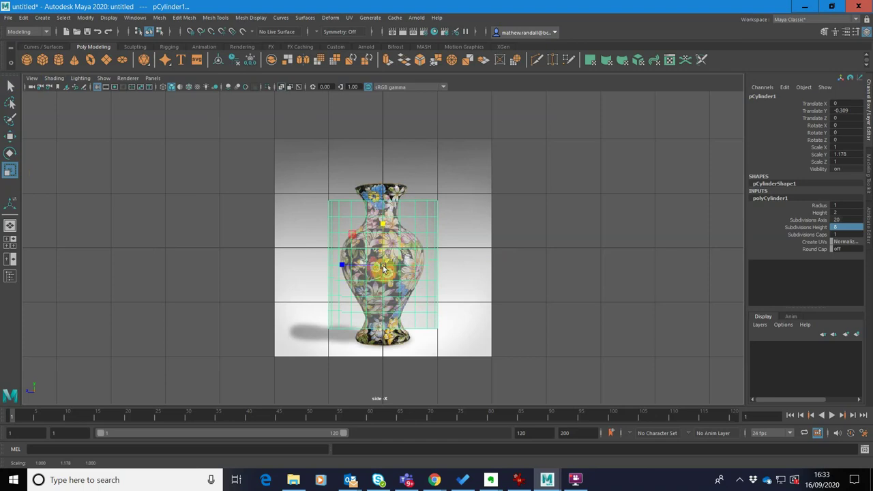
pyautogui.moveTo(382, 268); pyautogui.dragTo(418, 258)
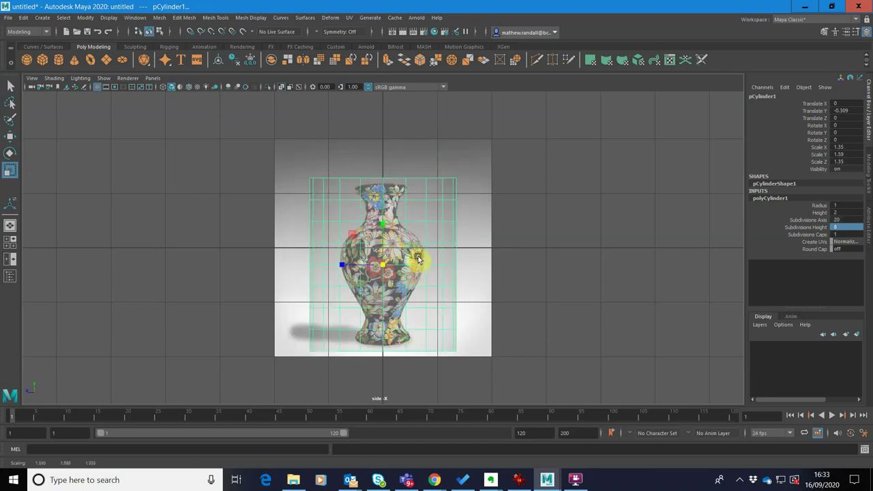
pyautogui.hotkey('ctrl', 'z')
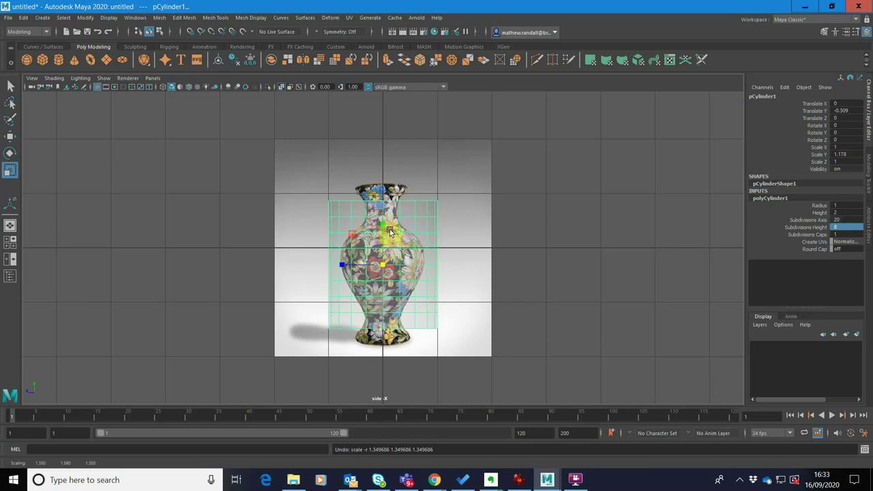
pyautogui.moveTo(384, 227); pyautogui.dragTo(385, 216)
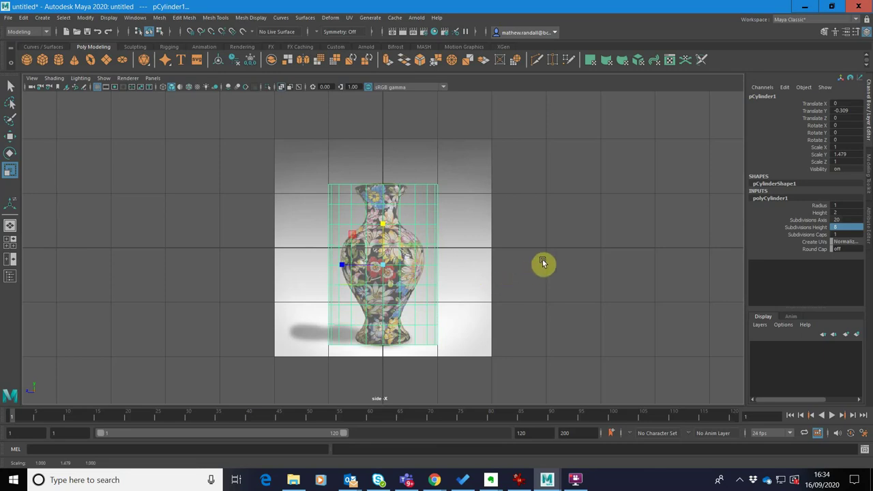
# Scale the cylinder in Z to about 0.548 to narrow it toward the vase.
pyautogui.press('space')
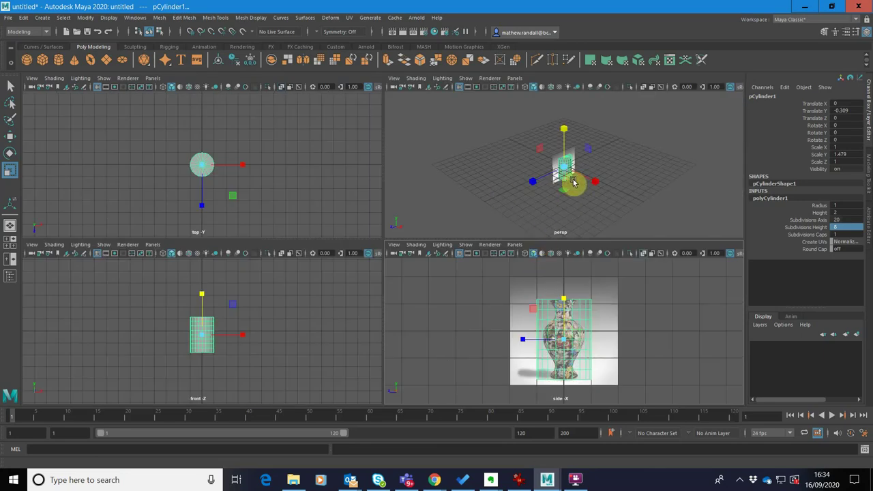
pyautogui.keyDown('alt'); pyautogui.moveTo(585, 167); pyautogui.dragTo(524, 343, button='right'); pyautogui.keyUp('alt')
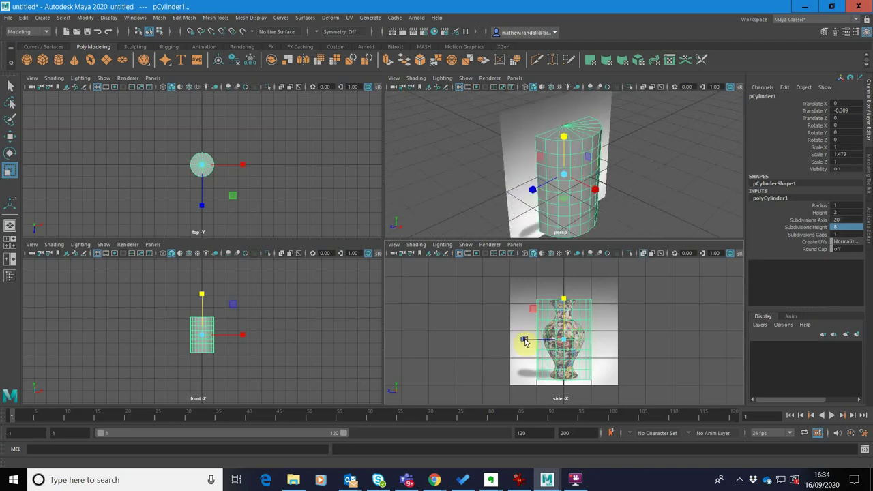
pyautogui.moveTo(524, 340)
pyautogui.mouseDown()
pyautogui.moveTo(548, 344)
pyautogui.moveTo(522, 327)
pyautogui.moveTo(552, 337)
pyautogui.moveTo(521, 331)
pyautogui.moveTo(545, 331)
pyautogui.moveTo(529, 333)
pyautogui.mouseUp()
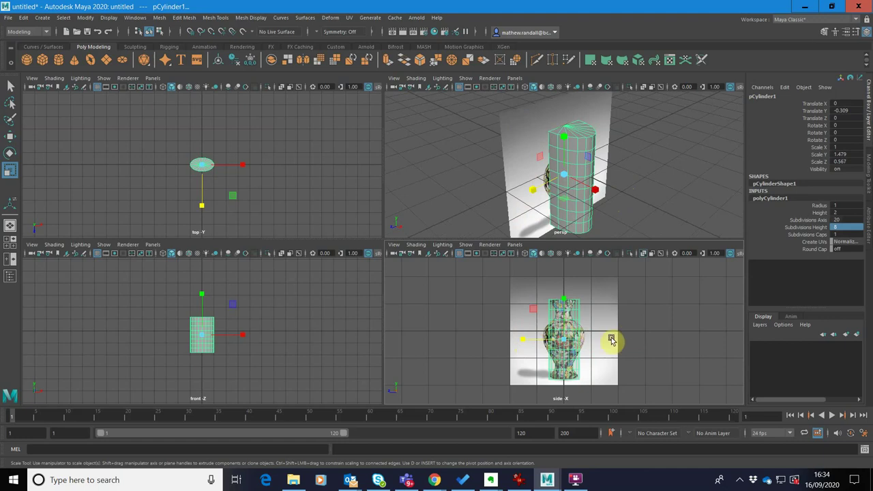
pyautogui.press('space')
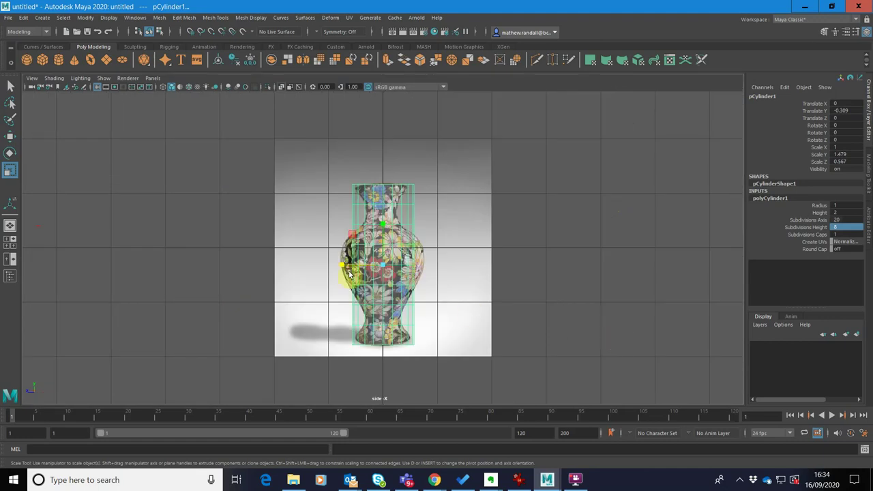
pyautogui.moveTo(339, 266); pyautogui.dragTo(464, 267, button='middle')
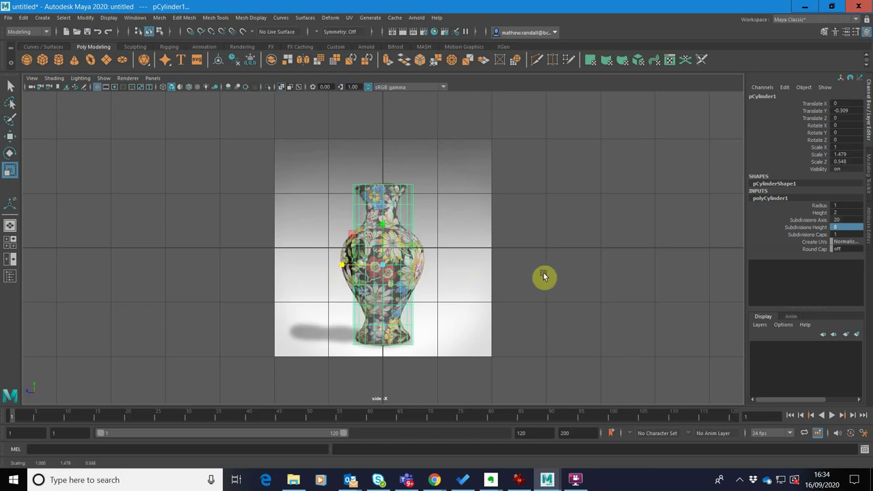
pyautogui.press('space')
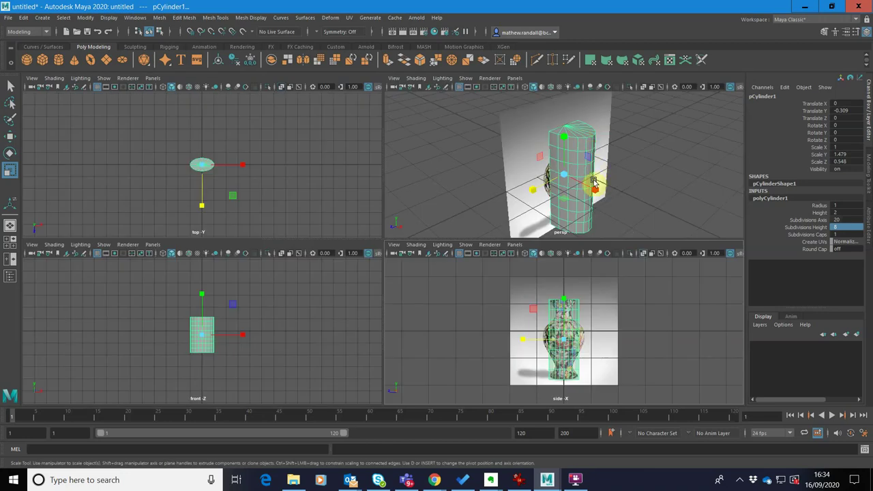
# Undo the depth squash, scale the cylinder's X and Z to 0.8, and re-centre it on the vase.
pyautogui.click(628, 176)
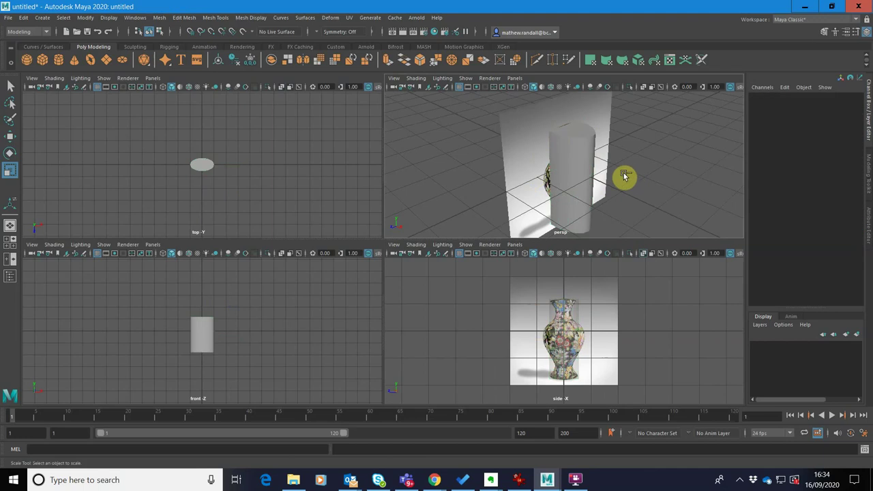
pyautogui.hotkey('ctrl', 'z')
pyautogui.hotkey('ctrl', 'z')
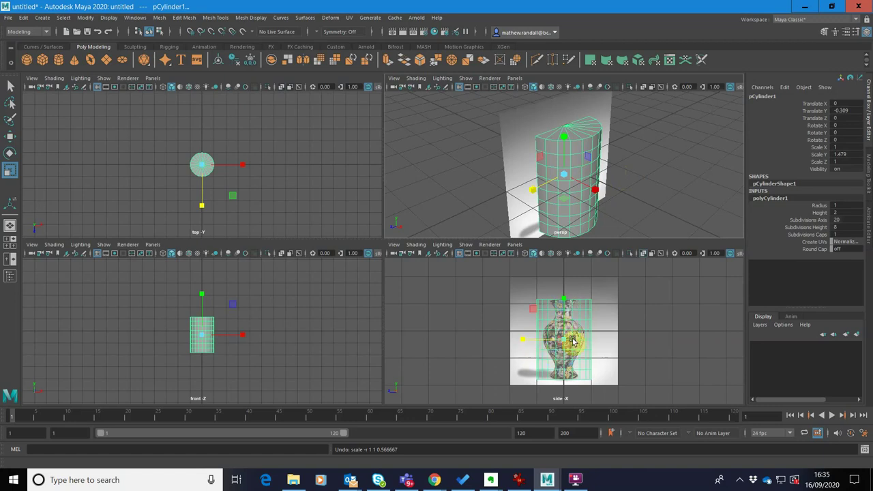
pyautogui.moveTo(564, 305); pyautogui.dragTo(526, 312)
pyautogui.moveTo(563, 196); pyautogui.dragTo(539, 176)
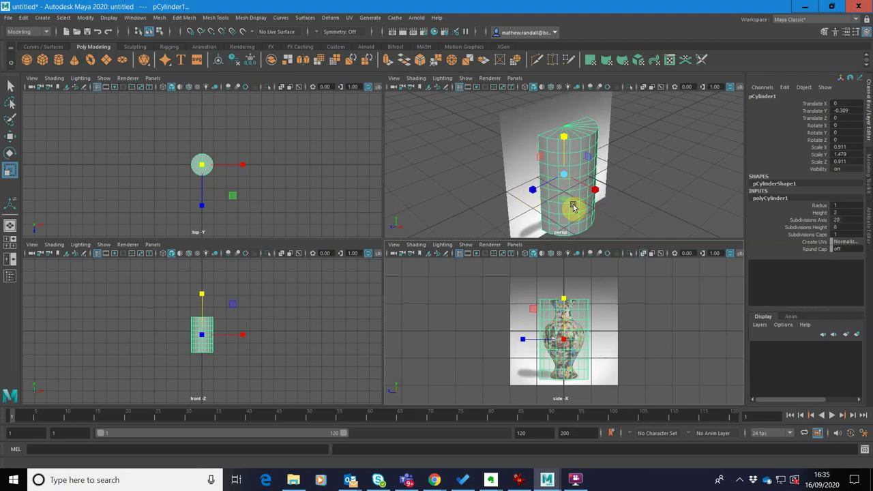
pyautogui.click(592, 308)
pyautogui.press('space')
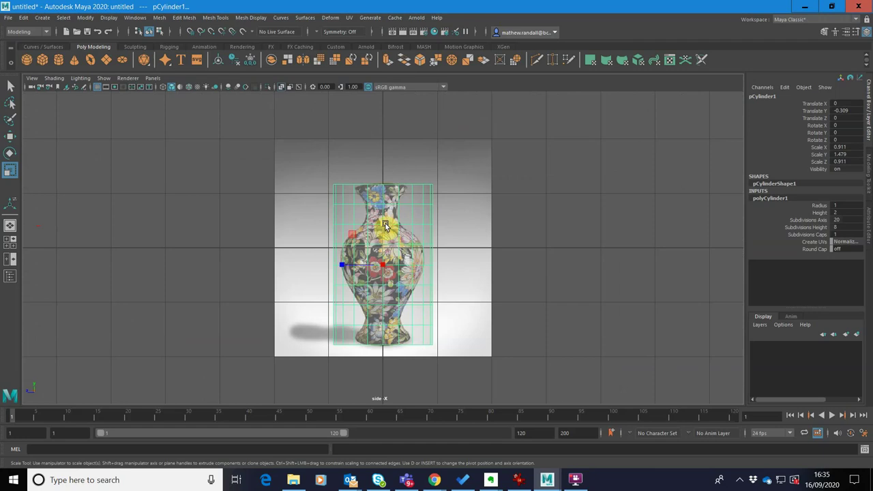
pyautogui.moveTo(385, 226); pyautogui.dragTo(388, 232)
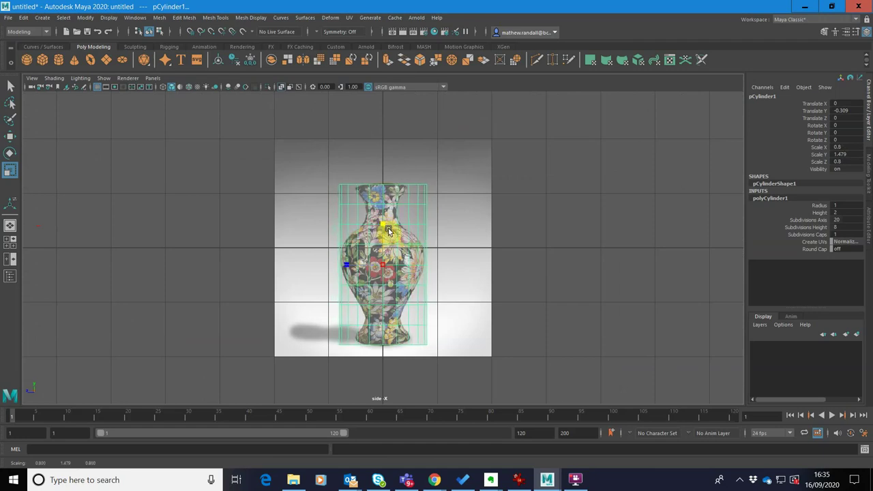
pyautogui.click(11, 137)
pyautogui.moveTo(375, 271); pyautogui.dragTo(374, 271)
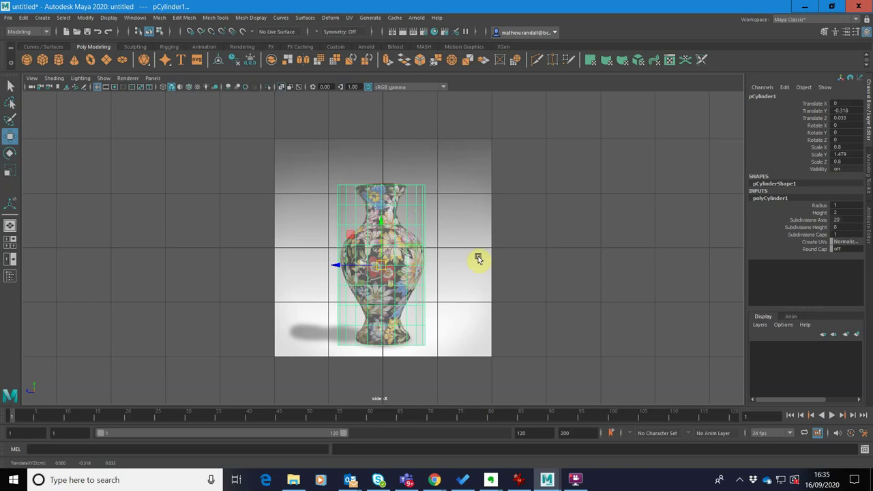
pyautogui.click(483, 217)
pyautogui.click(400, 233)
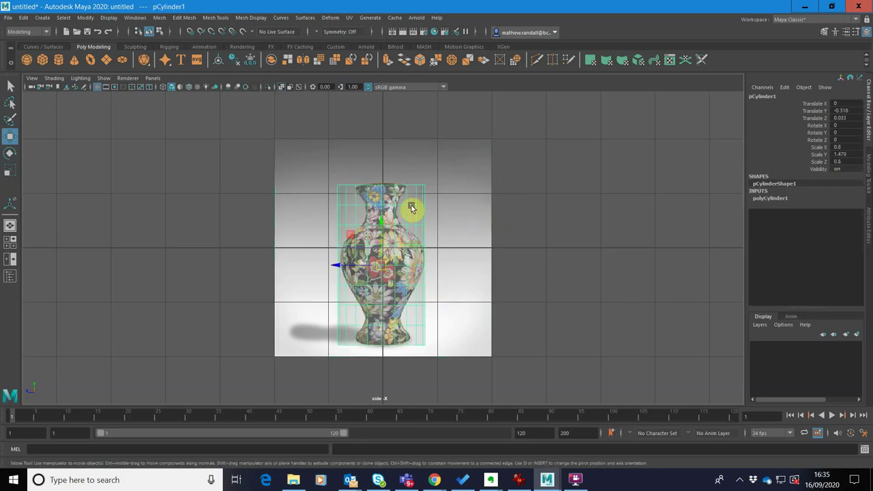
pyautogui.scroll(4, 408, 208)
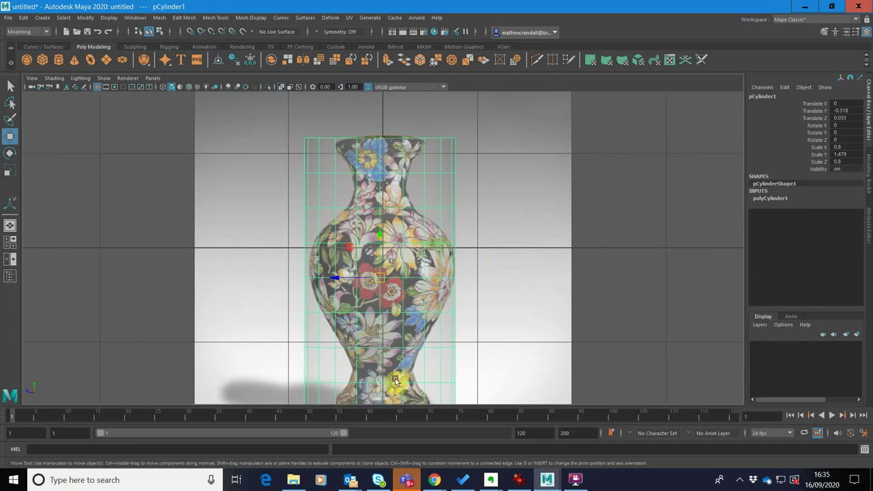
# Select an edge loop around the cylinder's middle and raise it in Y.
pyautogui.moveTo(415, 280); pyautogui.dragTo(418, 206, button='right')
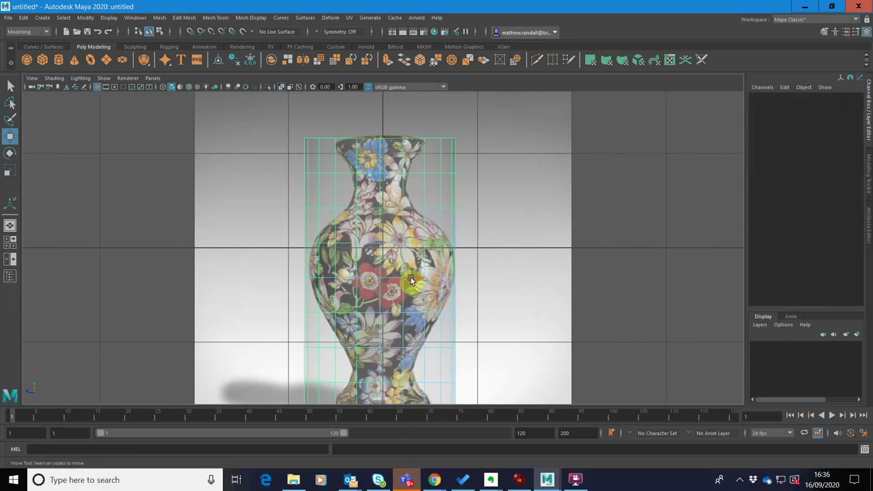
pyautogui.doubleClick(412, 280)
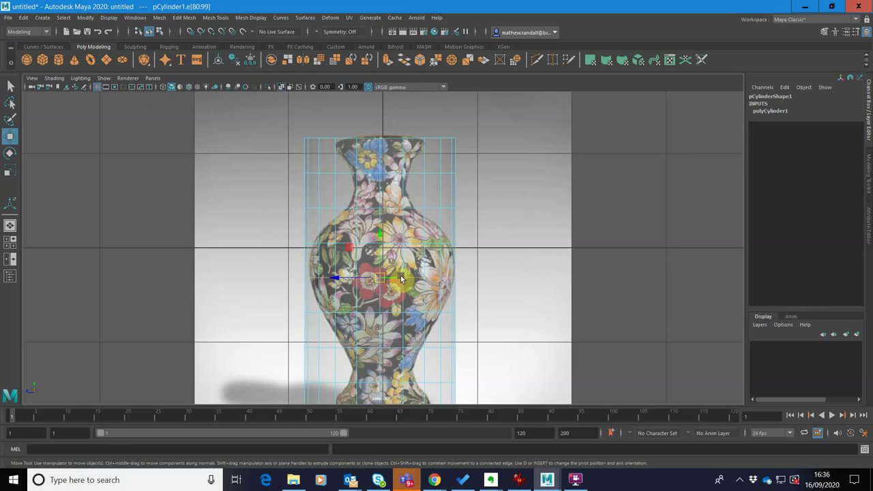
pyautogui.moveTo(380, 239); pyautogui.dragTo(383, 228)
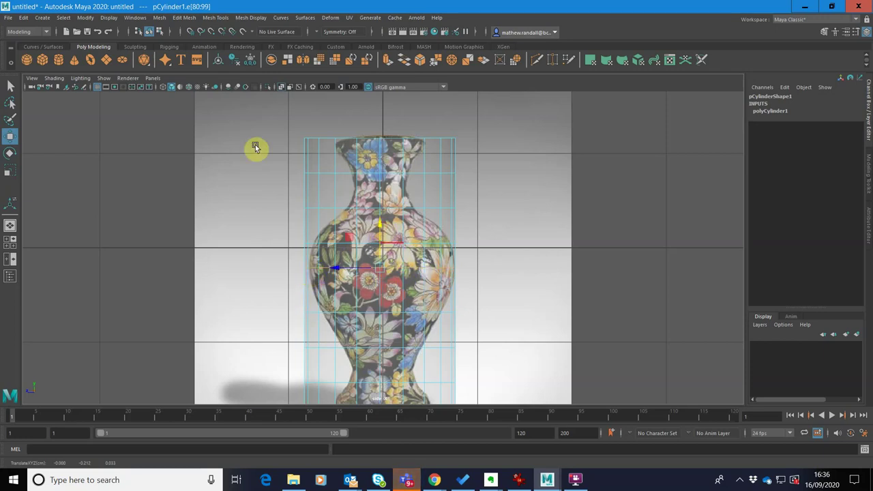
# Back in Object Mode, nudge the cylinder to Translate Z 0.009 and reselect it.
pyautogui.moveTo(420, 174); pyautogui.dragTo(460, 161, button='right')
pyautogui.click(10, 137)
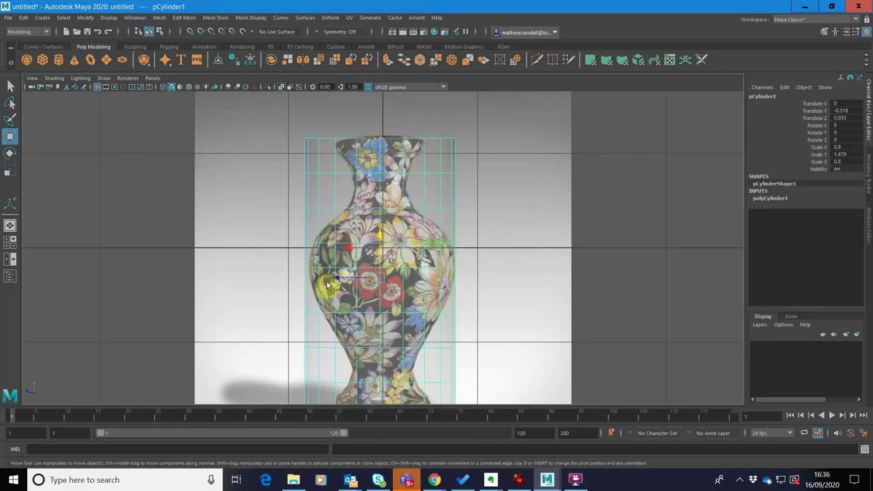
pyautogui.moveTo(334, 279)
pyautogui.mouseDown()
pyautogui.moveTo(350, 280)
pyautogui.moveTo(337, 279)
pyautogui.mouseUp()
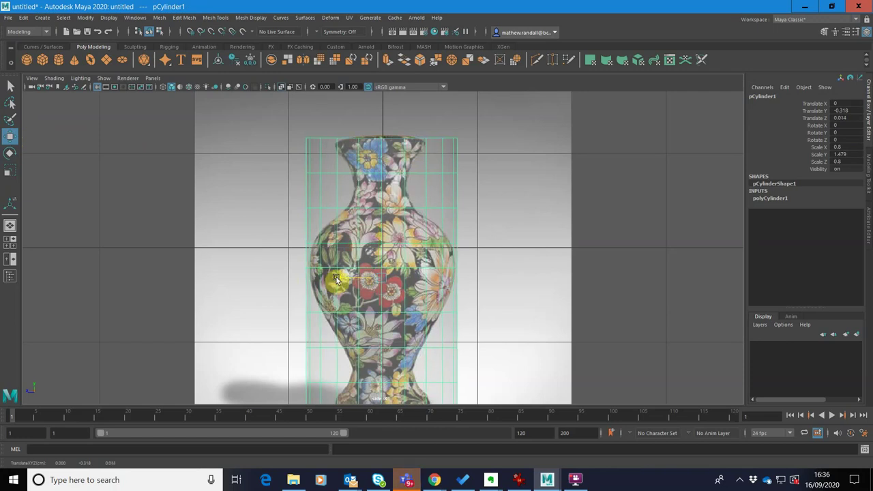
pyautogui.click(500, 256)
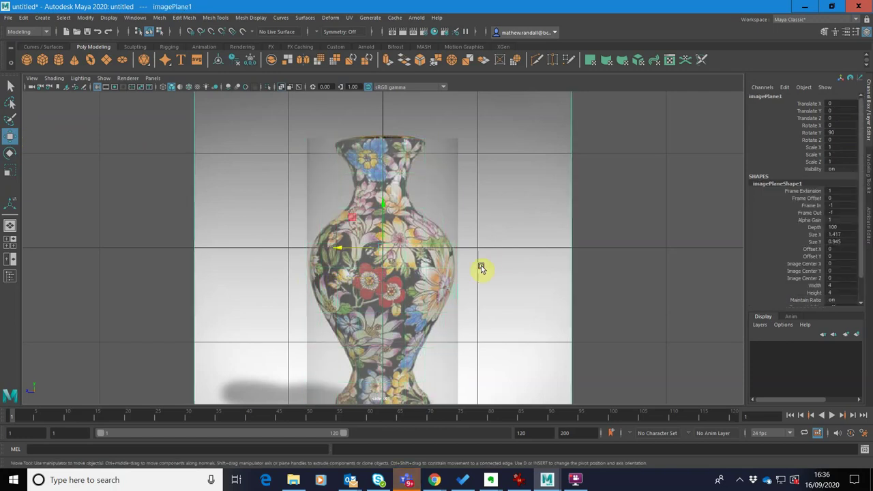
pyautogui.click(406, 278)
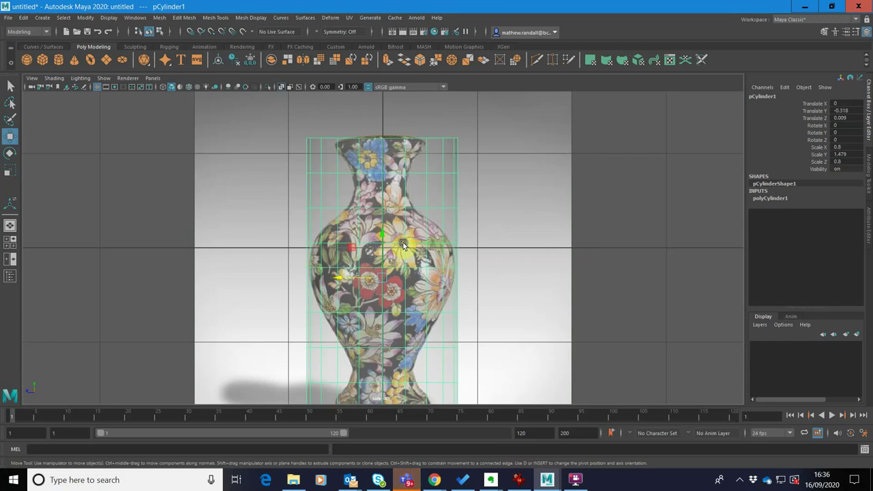
# In edge mode, raise the cylinder's top edge ring slightly and lift the neck ring to the vase's neck.
pyautogui.moveTo(401, 239); pyautogui.dragTo(412, 210, button='right')
pyautogui.doubleClick(412, 210)
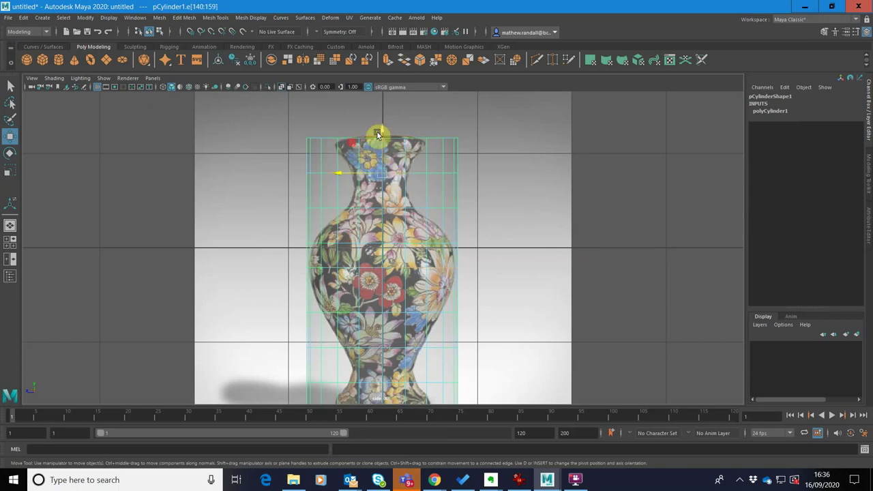
pyautogui.moveTo(382, 133); pyautogui.dragTo(382, 129)
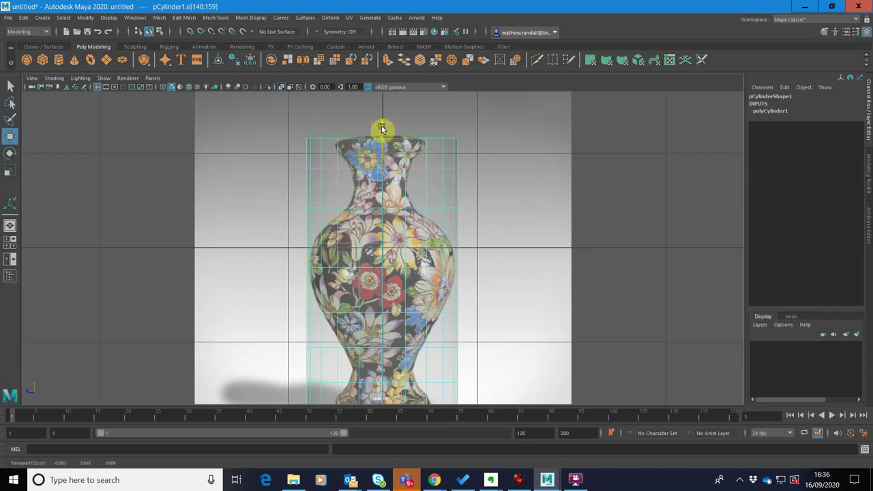
pyautogui.doubleClick(402, 208)
pyautogui.moveTo(389, 171); pyautogui.dragTo(380, 145)
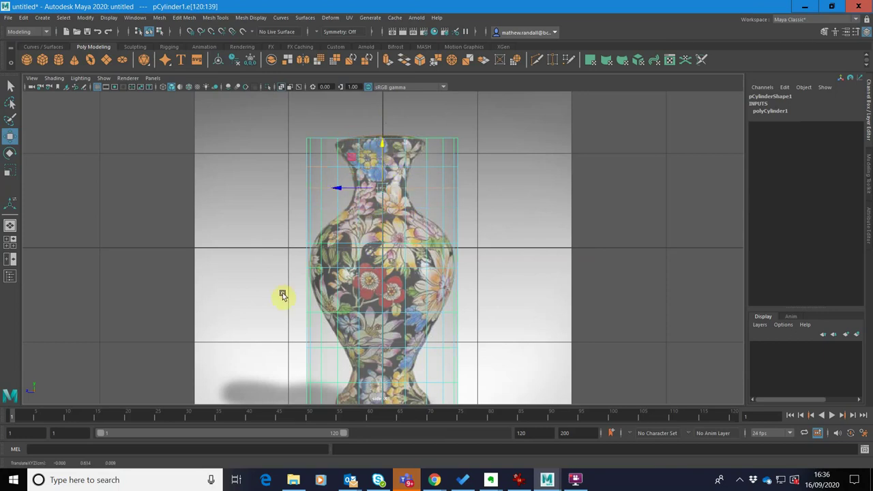
# Lift the cylinder's middle edge ring up toward the vase's shoulder.
pyautogui.click(377, 248)
pyautogui.doubleClick(384, 248)
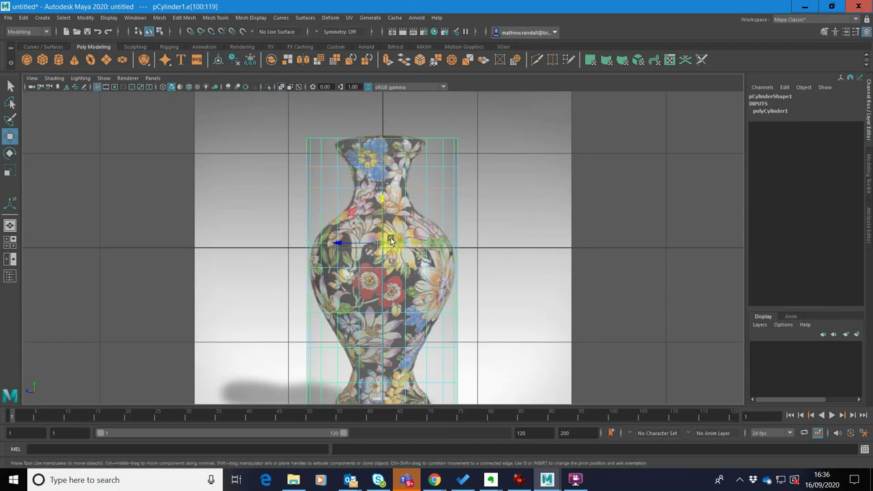
pyautogui.moveTo(385, 202); pyautogui.dragTo(380, 184)
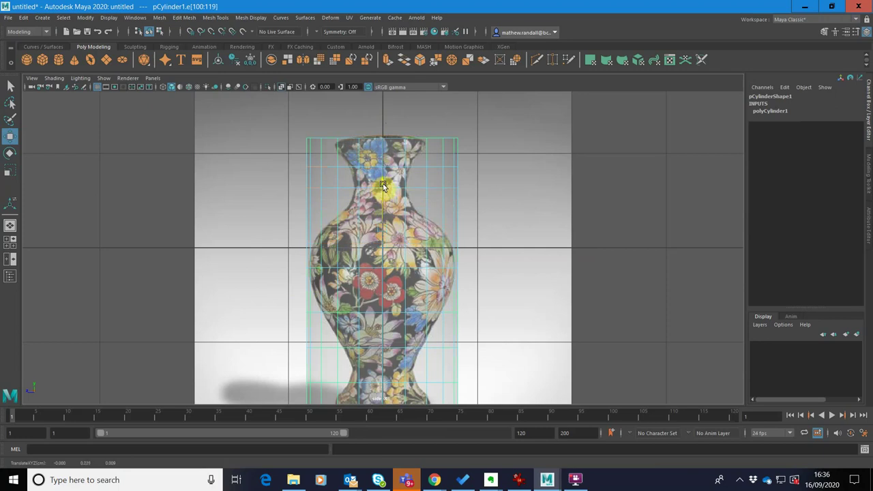
pyautogui.moveTo(383, 186); pyautogui.dragTo(382, 184)
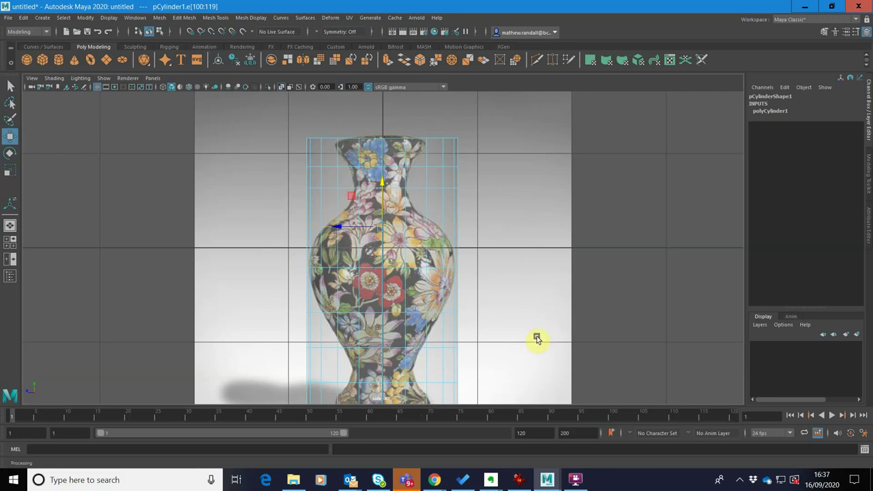
# Move the bottom edge loop down to the vase's base, the next loop to its foot, and lower the one above.
pyautogui.keyDown('alt'); pyautogui.moveTo(520, 324); pyautogui.dragTo(522, 287, button='middle'); pyautogui.keyUp('alt')
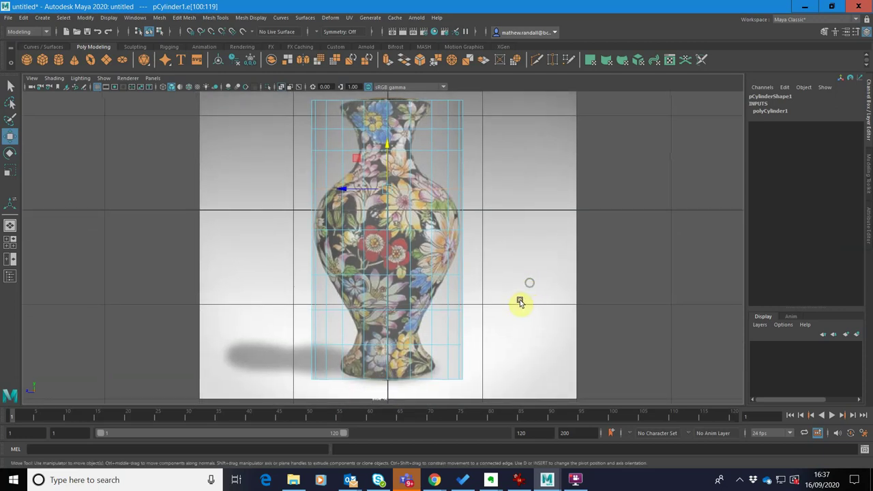
pyautogui.doubleClick(422, 349)
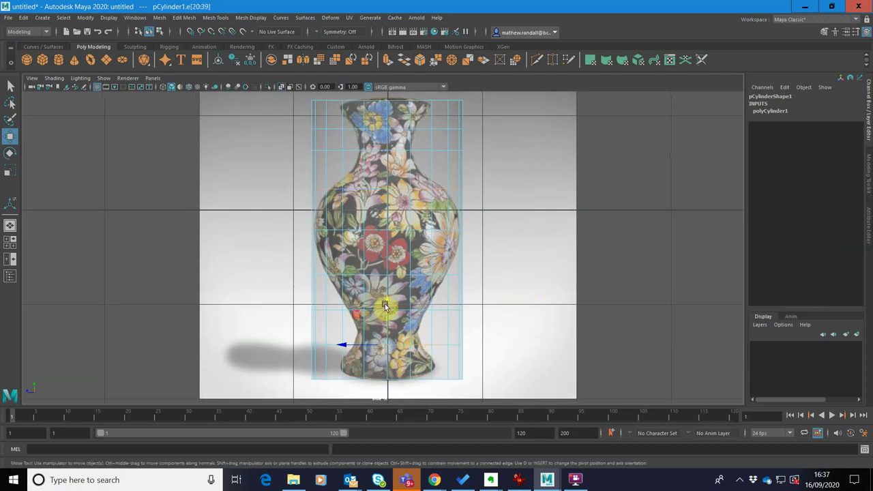
pyautogui.moveTo(385, 306); pyautogui.dragTo(389, 327)
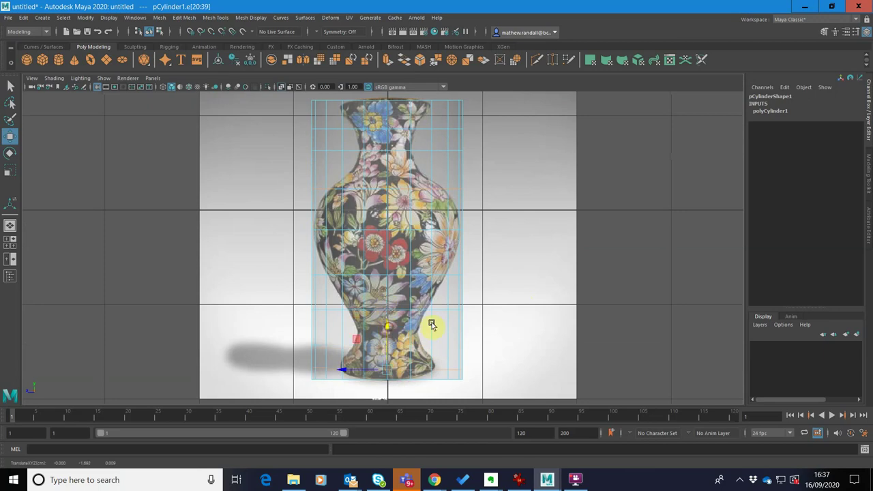
pyautogui.doubleClick(418, 311)
pyautogui.moveTo(386, 311); pyautogui.dragTo(387, 297)
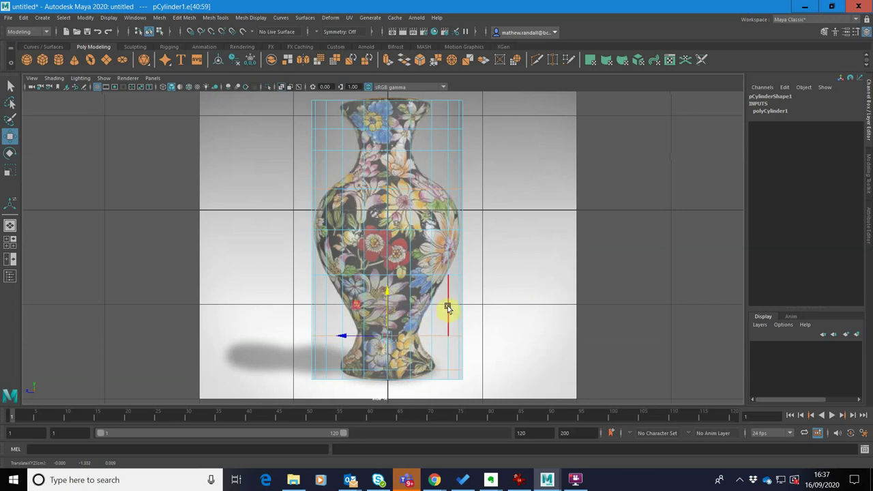
pyautogui.doubleClick(401, 275)
pyautogui.moveTo(388, 235); pyautogui.dragTo(393, 250)
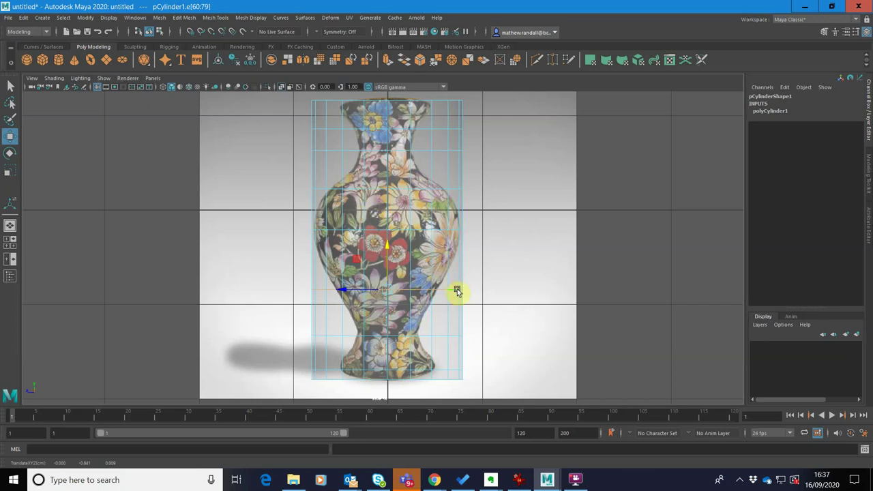
# Return the cylinder to edge selection and pick the edge loop around the vase's lower body.
pyautogui.moveTo(455, 292); pyautogui.dragTo(459, 203, button='right')
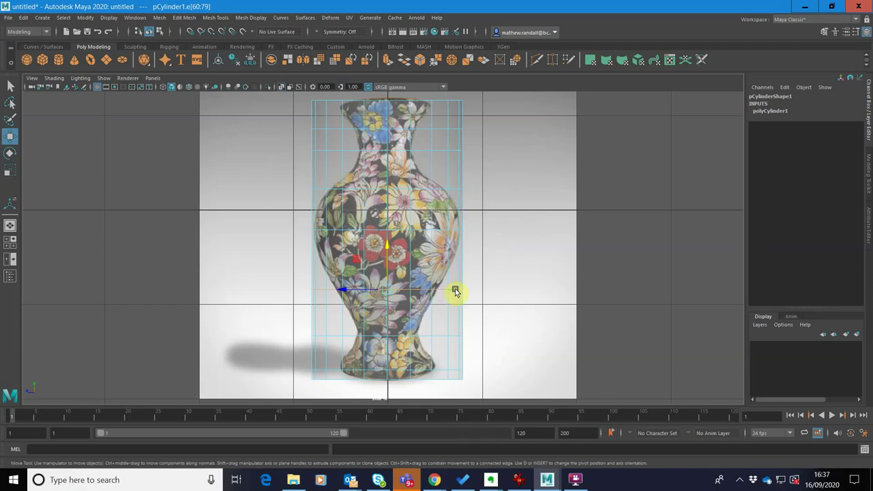
pyautogui.click(464, 312)
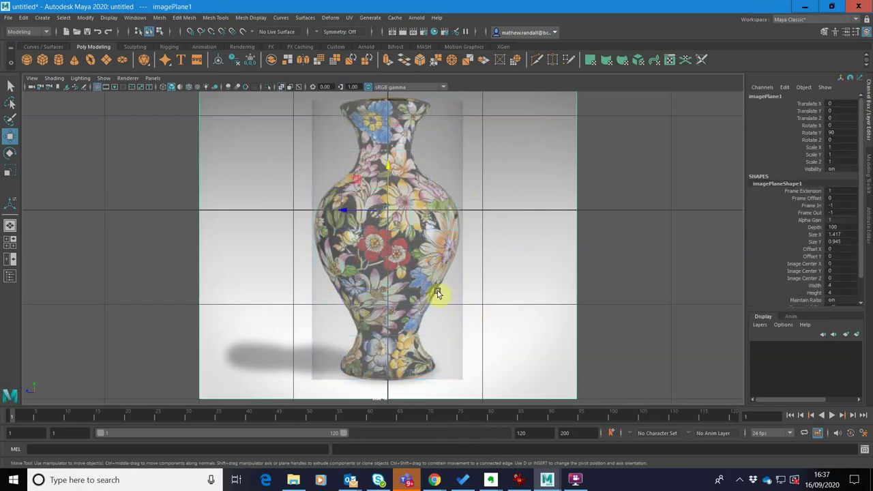
pyautogui.moveTo(438, 293); pyautogui.dragTo(441, 205, button='right')
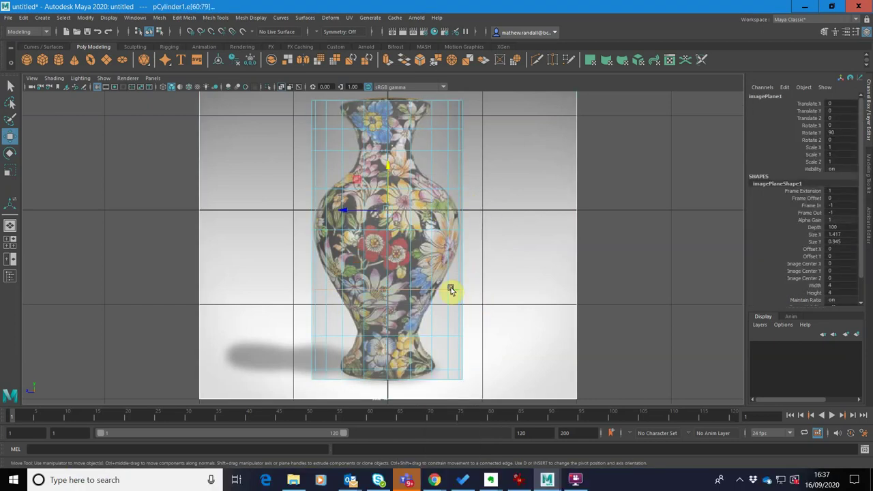
pyautogui.doubleClick(451, 290)
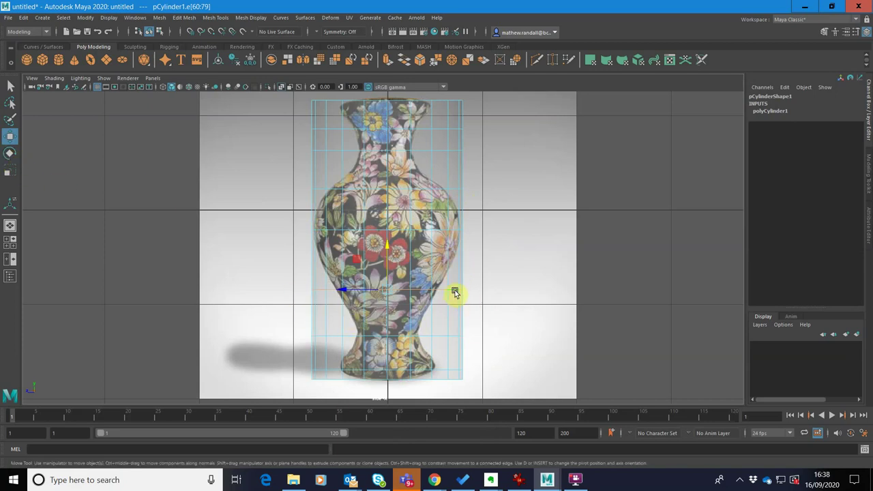
# In vertex mode, select a few vertices on the cylinder's lower side and shift them.
pyautogui.moveTo(455, 292); pyautogui.dragTo(418, 229, button='right')
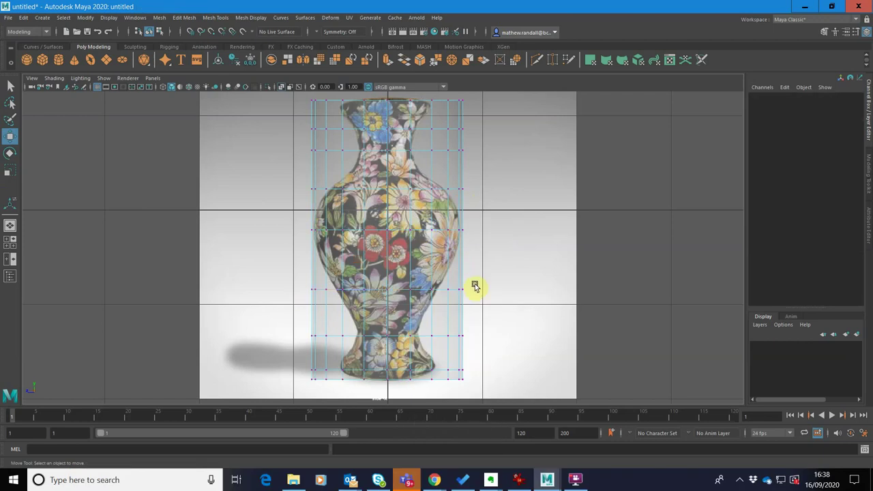
pyautogui.moveTo(455, 279); pyautogui.dragTo(498, 289)
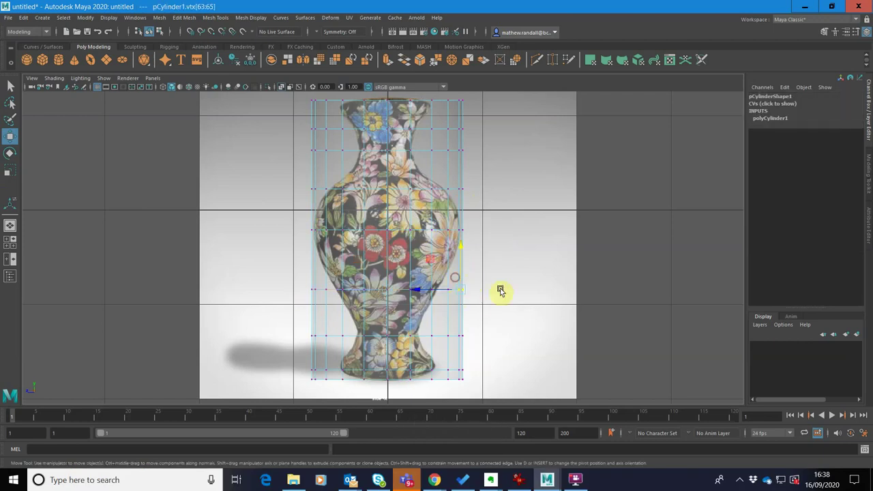
pyautogui.moveTo(418, 290)
pyautogui.mouseDown()
pyautogui.moveTo(394, 288)
pyautogui.moveTo(462, 209)
pyautogui.moveTo(430, 291)
pyautogui.mouseUp()
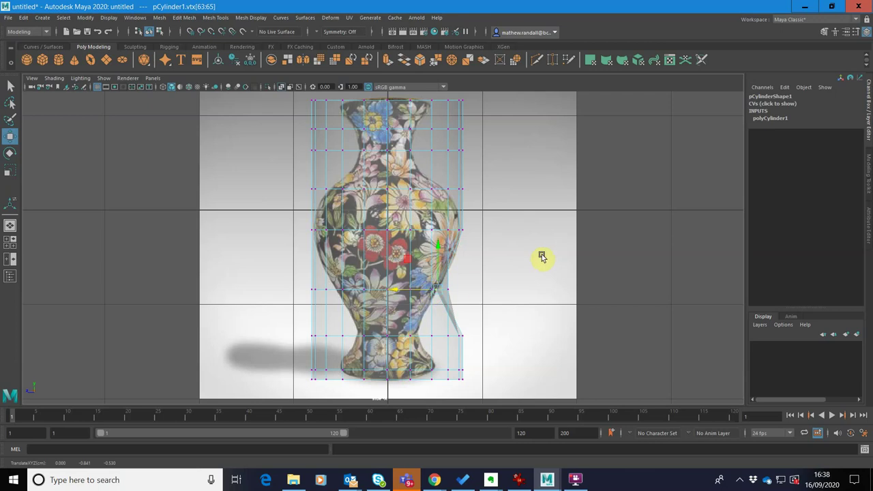
# Switch to the perspective view and orbit around the cylinder against the reference backdrop.
pyautogui.press('space')
pyautogui.press('space')
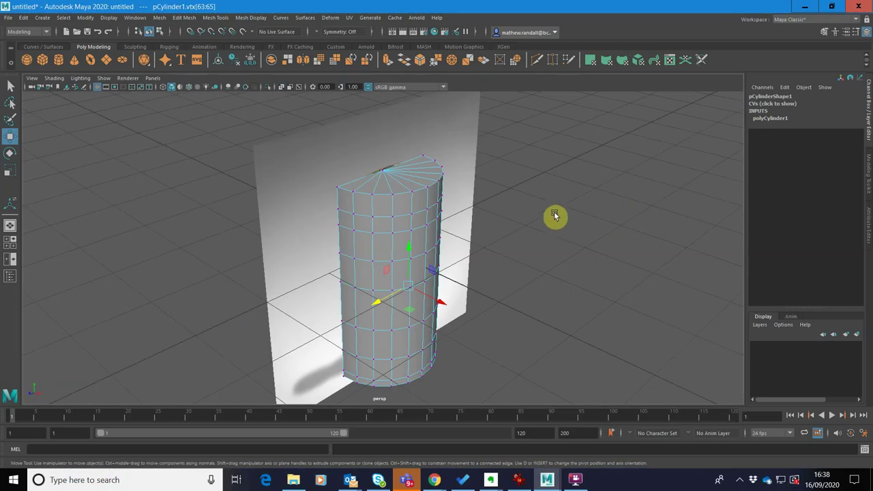
pyautogui.keyDown('alt'); pyautogui.moveTo(553, 221); pyautogui.dragTo(453, 208); pyautogui.keyUp('alt')
pyautogui.moveTo(401, 320); pyautogui.dragTo(371, 312)
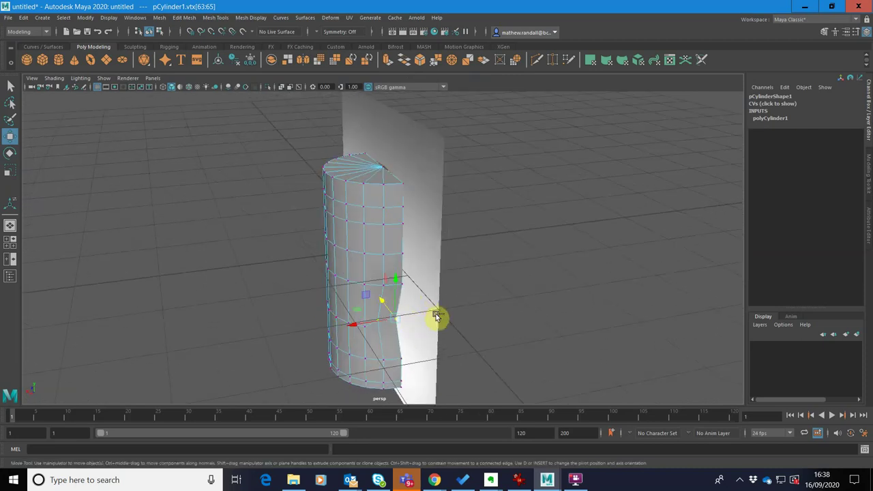
# Go back to the four-view layout, zoom in, and put the cylinder in object mode.
pyautogui.keyDown('alt'); pyautogui.moveTo(419, 337); pyautogui.dragTo(436, 316); pyautogui.keyUp('alt')
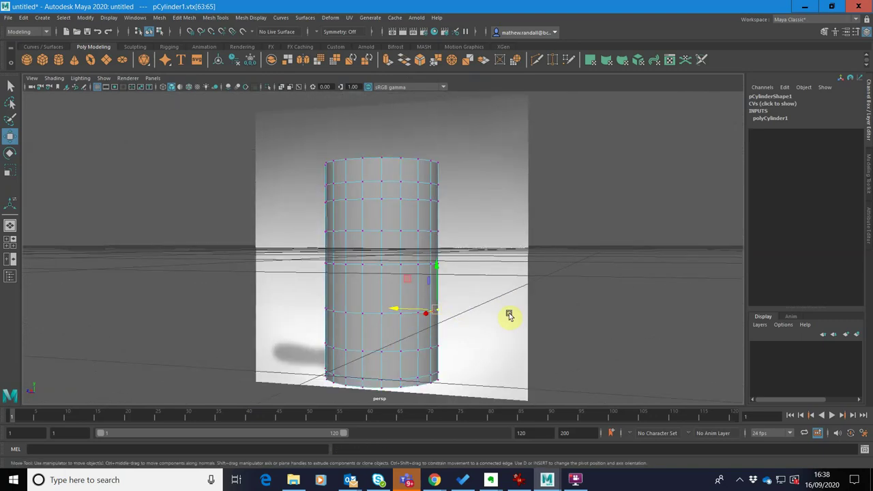
pyautogui.press('space')
pyautogui.scroll(5, 623, 331)
pyautogui.scroll(-8, 614, 341)
pyautogui.scroll(5, 612, 337)
pyautogui.press('F8')
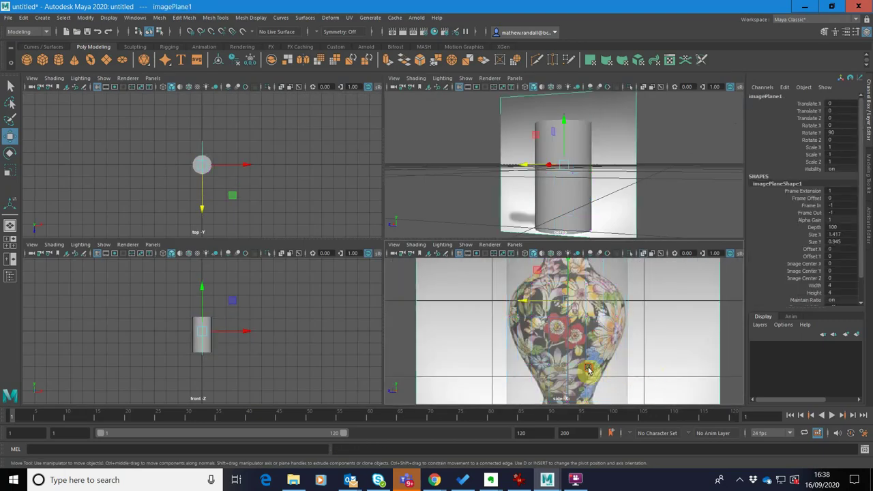
# Maximize the side view and select the cylinder's middle edge loop e[60:79].
pyautogui.moveTo(584, 263); pyautogui.dragTo(558, 228, button='right')
pyautogui.press('space')
pyautogui.moveTo(558, 335); pyautogui.dragTo(245, 308)
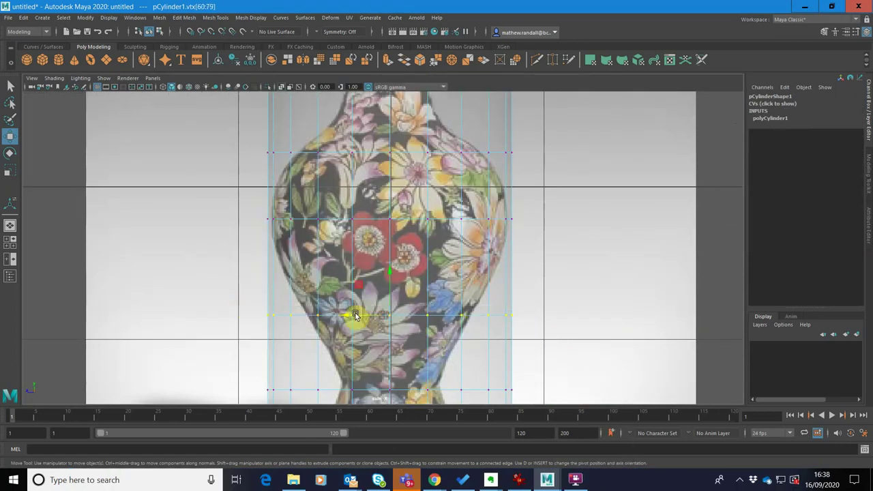
pyautogui.moveTo(466, 316); pyautogui.dragTo(467, 206, button='right')
pyautogui.press('F8')
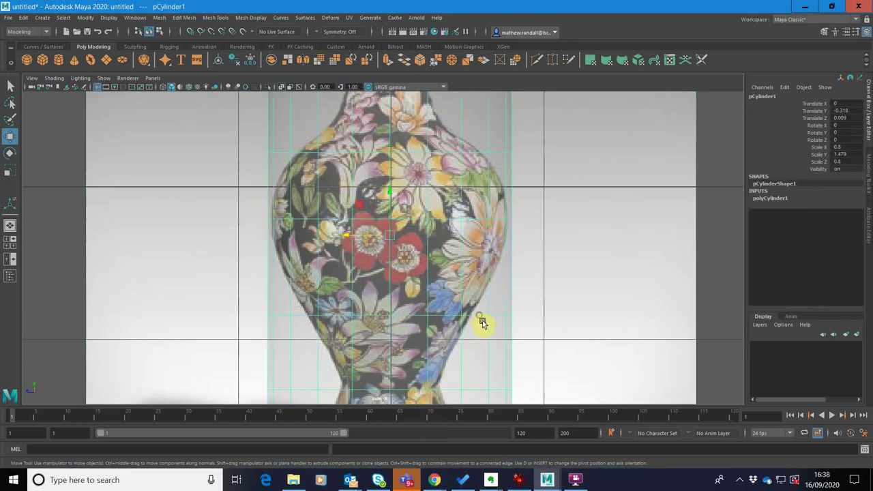
pyautogui.moveTo(478, 317); pyautogui.dragTo(467, 206, button='right')
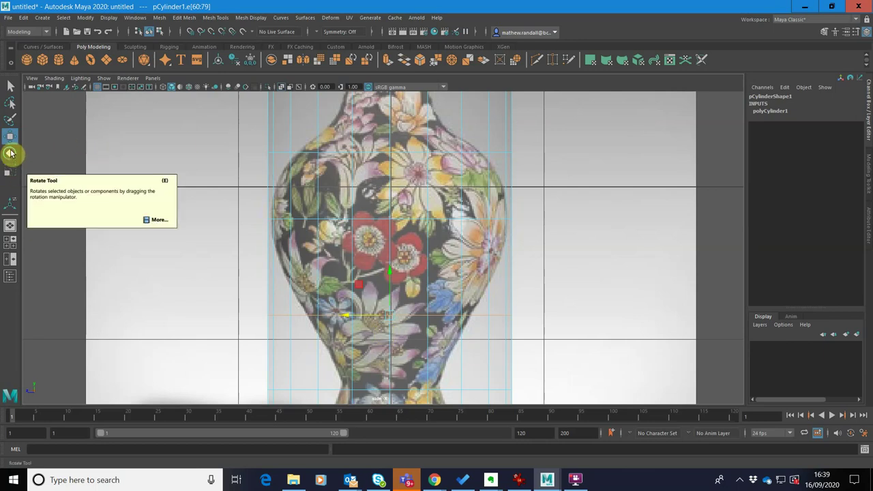
# With the Scale tool, flare the selected edge loop outward, then shrink it back to cylinder width, checking in perspective.
pyautogui.click(12, 172)
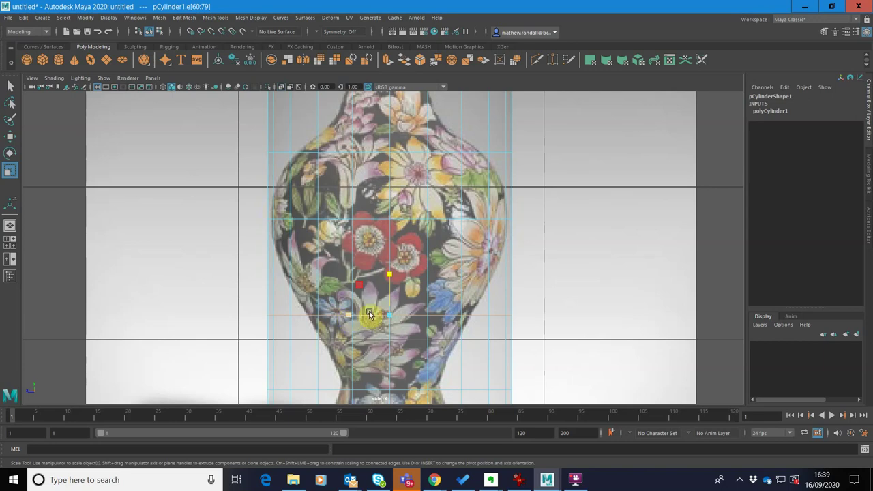
pyautogui.press('space')
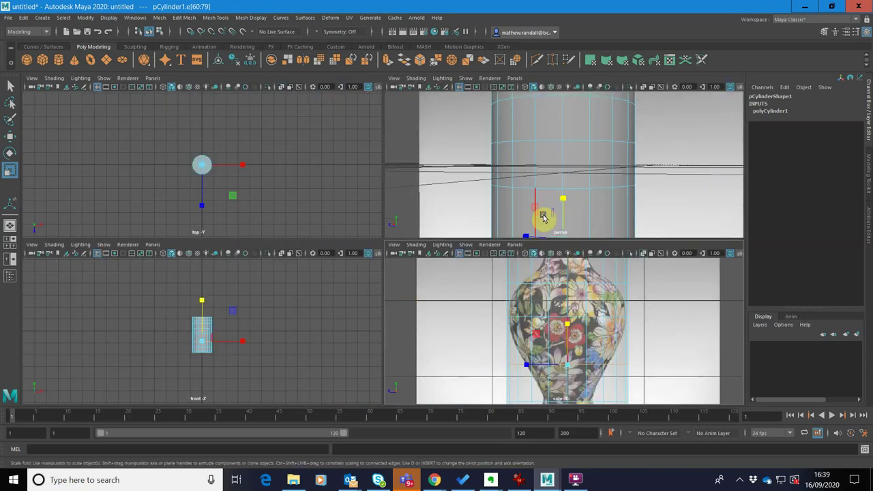
pyautogui.scroll(-2, 546, 200)
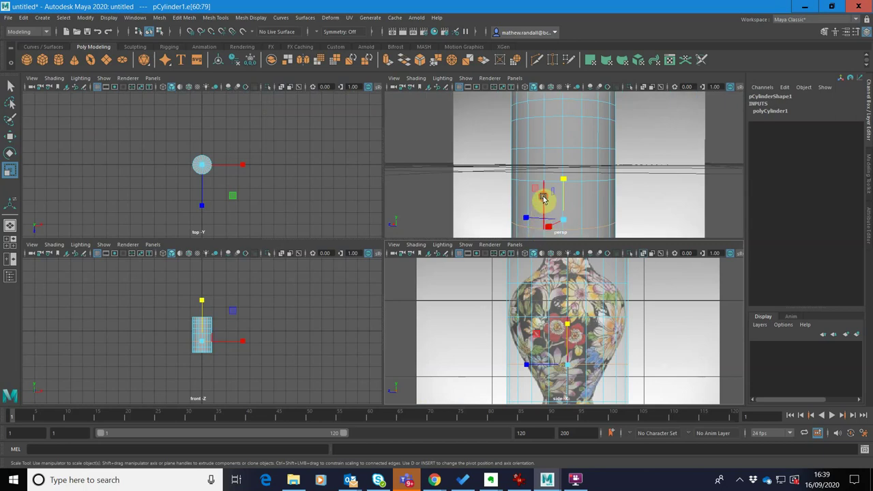
pyautogui.keyDown('alt'); pyautogui.moveTo(543, 198); pyautogui.dragTo(628, 209); pyautogui.keyUp('alt')
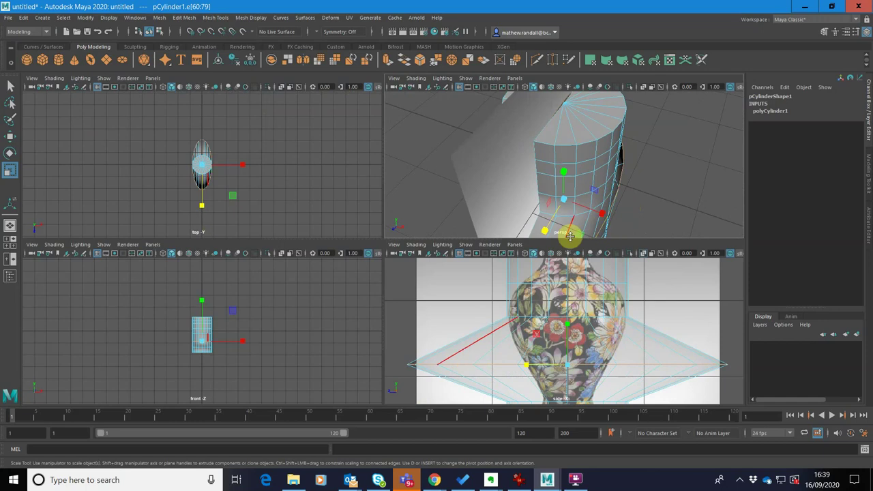
pyautogui.keyDown('alt'); pyautogui.moveTo(579, 234); pyautogui.dragTo(603, 210); pyautogui.keyUp('alt')
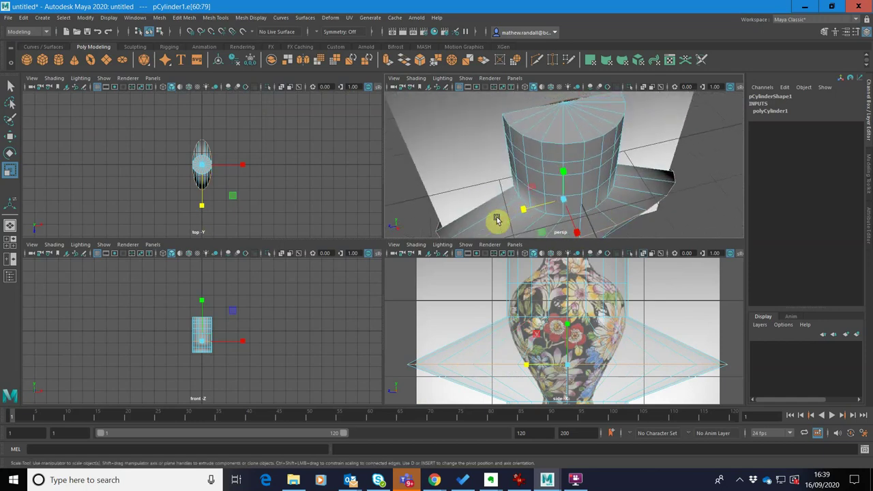
pyautogui.moveTo(537, 211); pyautogui.dragTo(579, 205)
# In the maximized side view, scale the lower and middle edge loops to follow the vase's body width.
pyautogui.press('space')
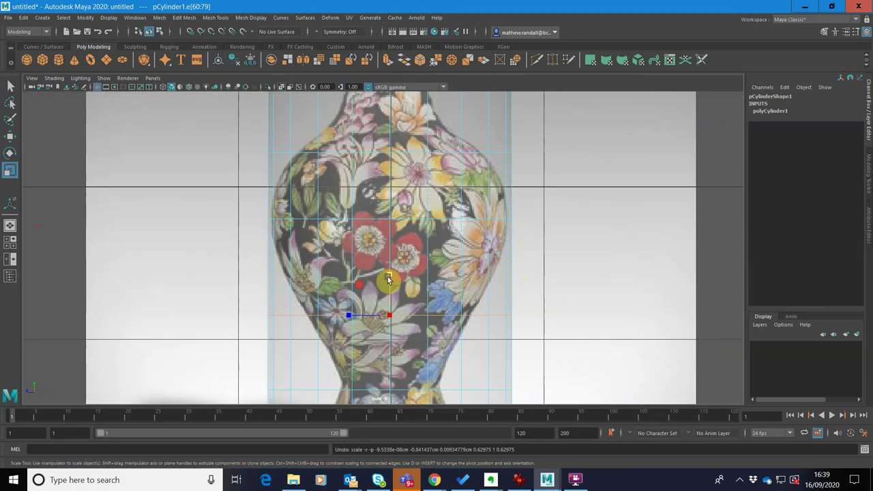
pyautogui.moveTo(391, 276); pyautogui.dragTo(401, 221)
pyautogui.doubleClick(390, 183)
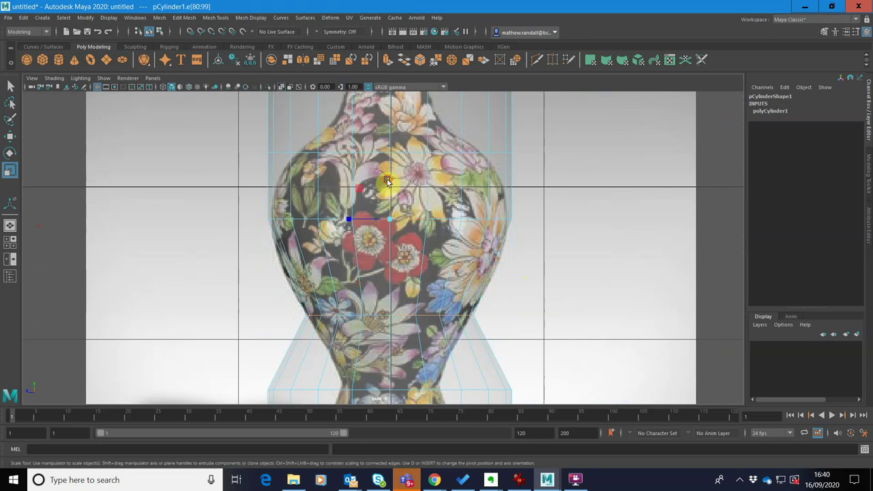
pyautogui.moveTo(389, 183); pyautogui.dragTo(390, 182)
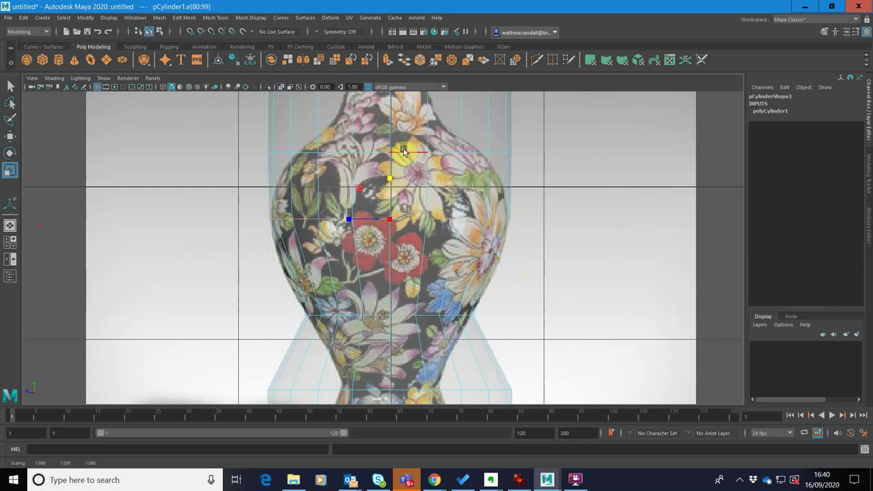
pyautogui.doubleClick(389, 117)
pyautogui.moveTo(389, 117); pyautogui.dragTo(390, 126)
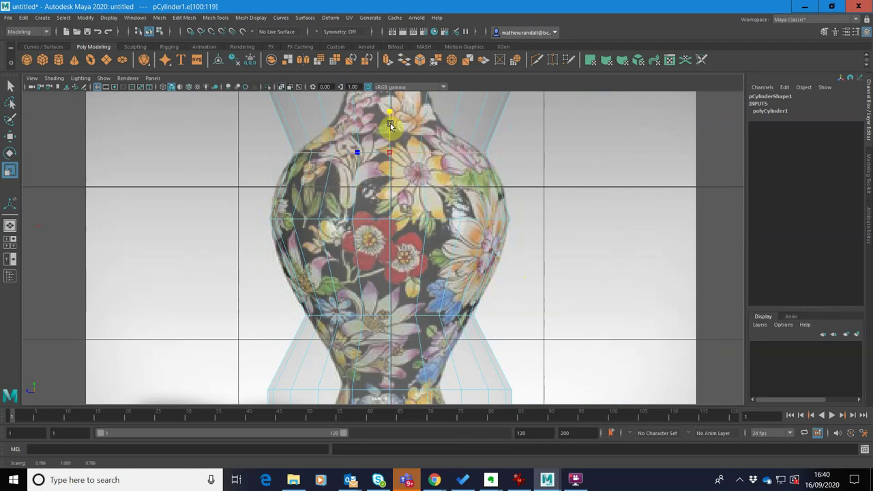
# Narrow the neck loop to about half width and shrink the top and rim loops slightly.
pyautogui.keyDown('alt'); pyautogui.moveTo(523, 174); pyautogui.dragTo(543, 308, button='middle'); pyautogui.keyUp('alt')
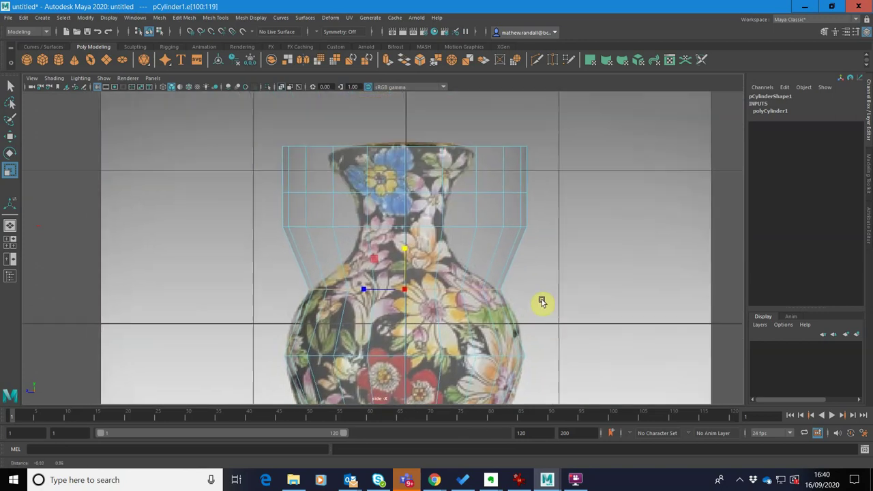
pyautogui.doubleClick(393, 241)
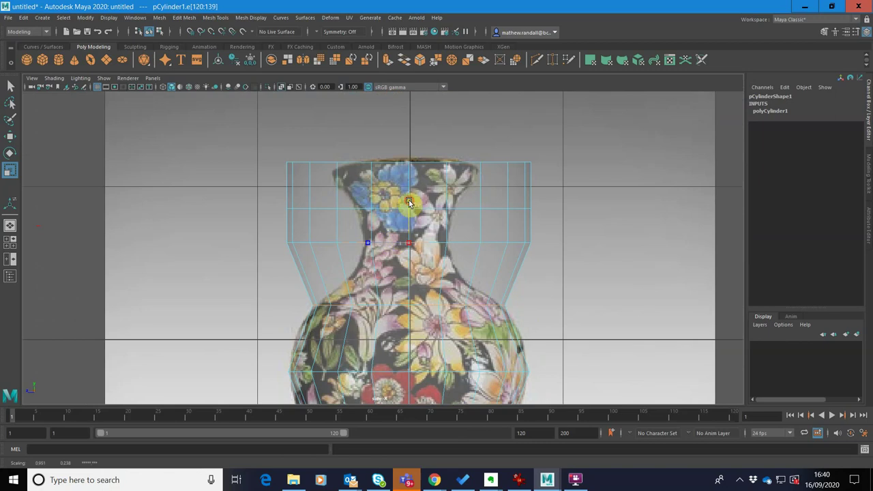
pyautogui.moveTo(413, 223); pyautogui.dragTo(414, 229)
pyautogui.doubleClick(409, 208)
pyautogui.moveTo(408, 171); pyautogui.dragTo(410, 196)
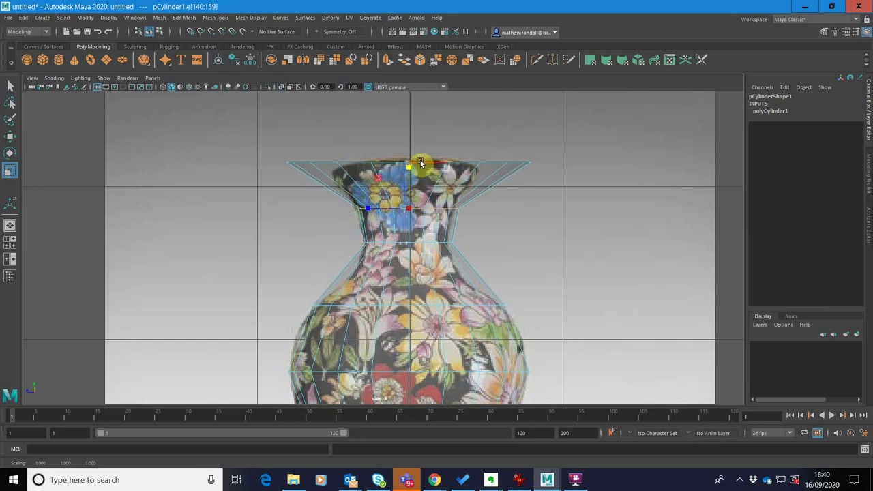
pyautogui.doubleClick(417, 164)
pyautogui.moveTo(409, 132); pyautogui.dragTo(410, 140)
# Scale the base edge loops inward so the foot tapers like the reference.
pyautogui.keyDown('alt'); pyautogui.moveTo(456, 253); pyautogui.dragTo(477, 88, button='middle'); pyautogui.keyUp('alt')
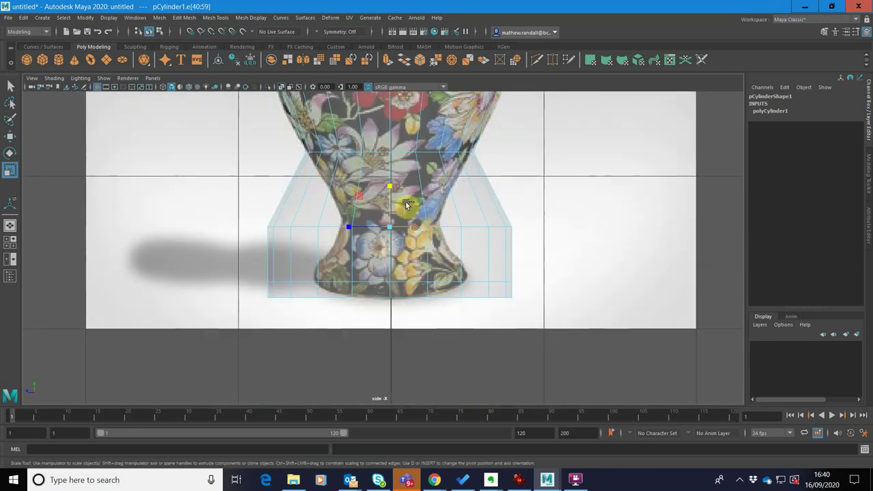
pyautogui.keyDown('ctrl'); pyautogui.moveTo(387, 189); pyautogui.dragTo(393, 215); pyautogui.keyUp('ctrl')
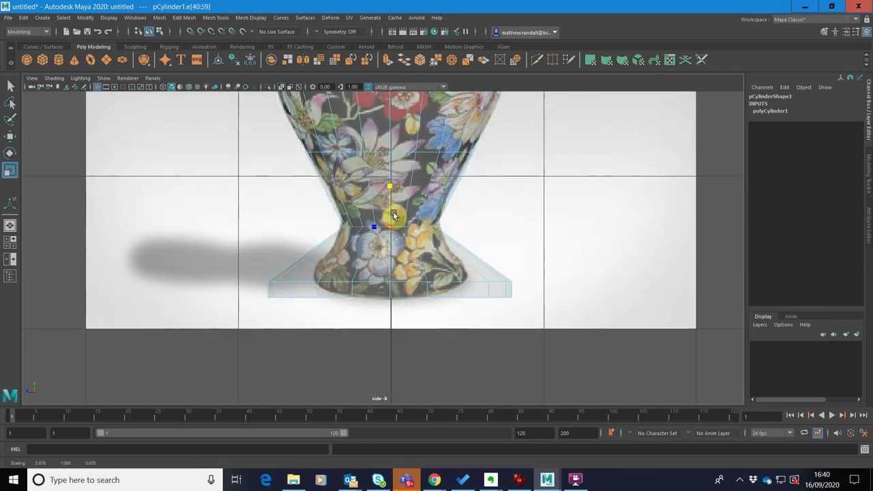
pyautogui.doubleClick(410, 281)
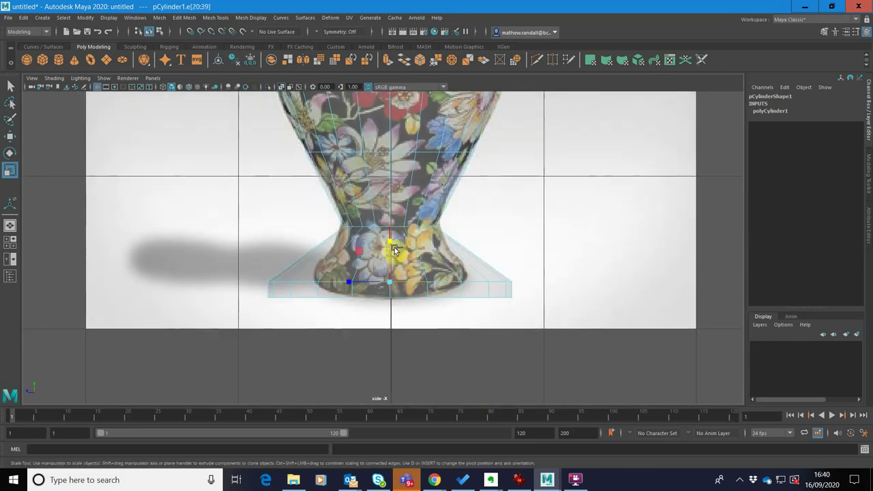
pyautogui.keyDown('ctrl'); pyautogui.moveTo(390, 244); pyautogui.dragTo(392, 272); pyautogui.keyUp('ctrl')
pyautogui.doubleClick(396, 301)
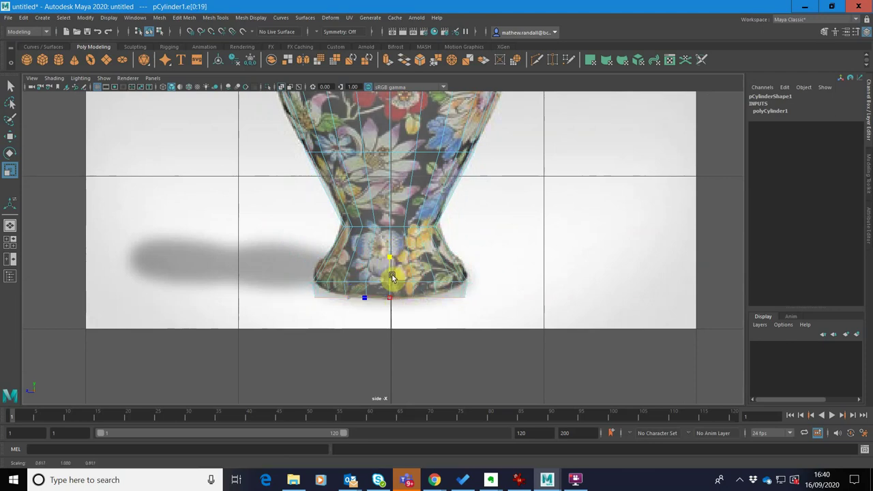
# Select the reference image plane and slide it back along X to about -5.8, behind the vase.
pyautogui.press('space')
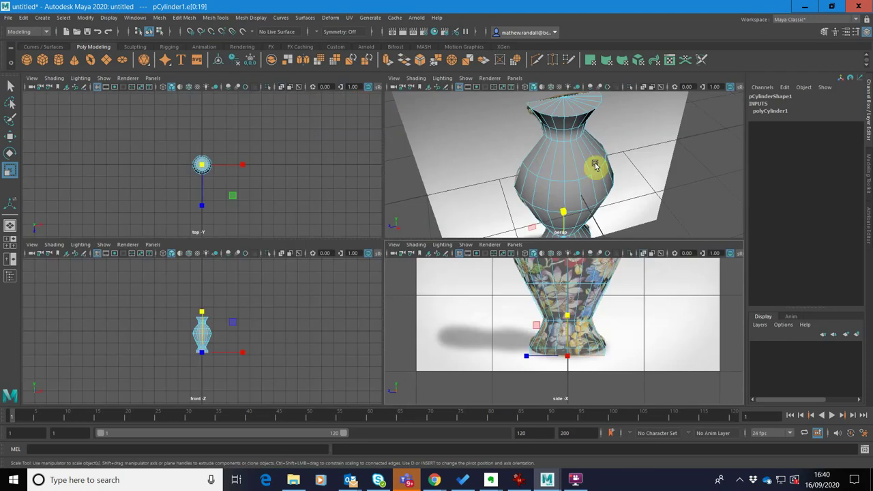
pyautogui.press('space')
pyautogui.keyDown('alt'); pyautogui.moveTo(604, 172); pyautogui.dragTo(473, 262); pyautogui.keyUp('alt')
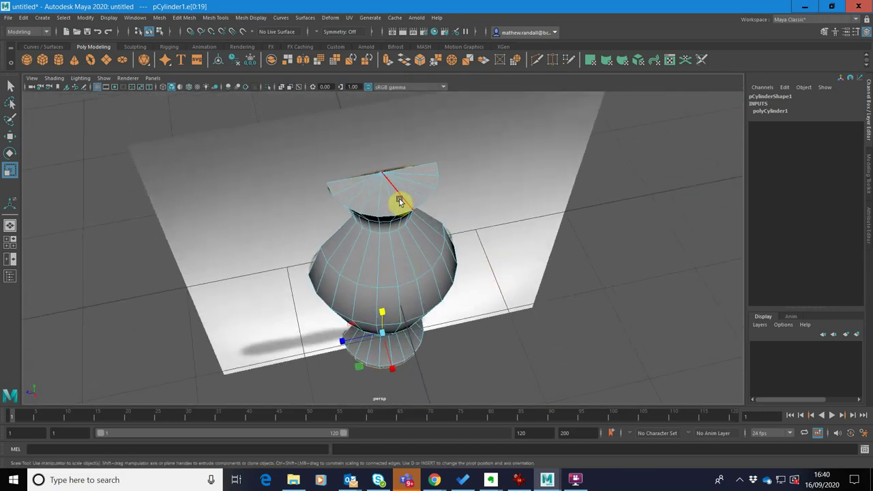
pyautogui.click(481, 134)
pyautogui.scroll(-3, 501, 179)
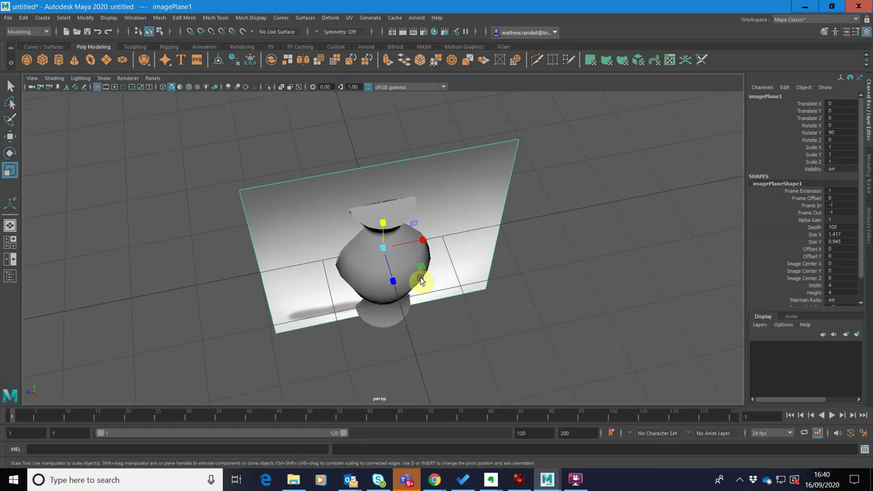
pyautogui.click(11, 137)
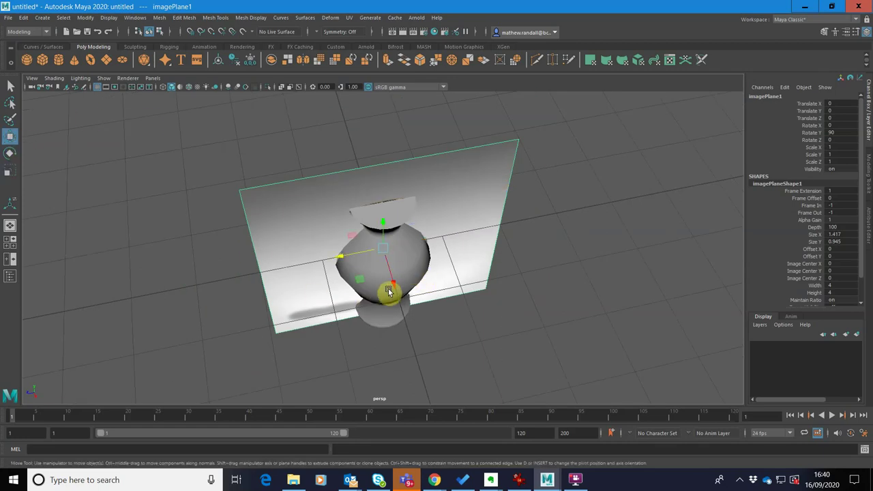
pyautogui.moveTo(390, 283); pyautogui.dragTo(272, 62)
pyautogui.scroll(-3, 468, 205)
# Deselect, check the vase against the reference in the side view, then return to the maximized perspective view.
pyautogui.keyDown('alt'); pyautogui.moveTo(460, 220); pyautogui.dragTo(456, 199); pyautogui.keyUp('alt')
pyautogui.press('super')
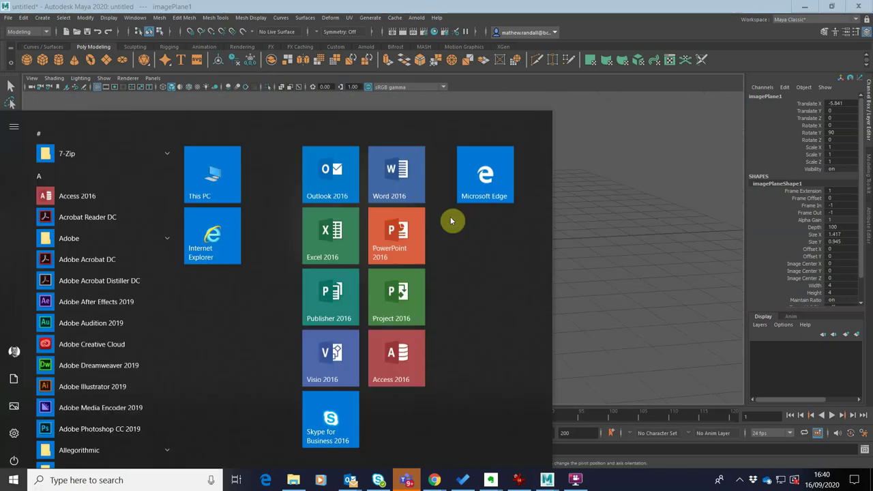
pyautogui.click(588, 243)
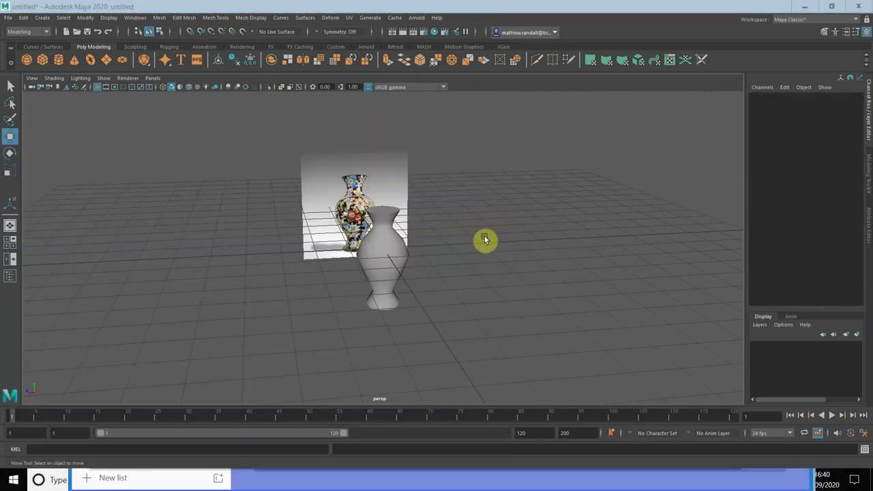
pyautogui.press('space')
pyautogui.press('space')
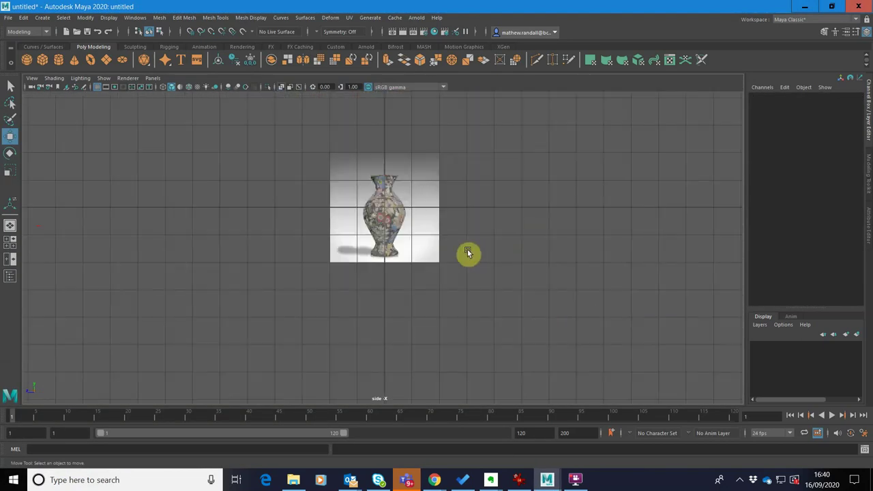
pyautogui.scroll(2, 448, 243)
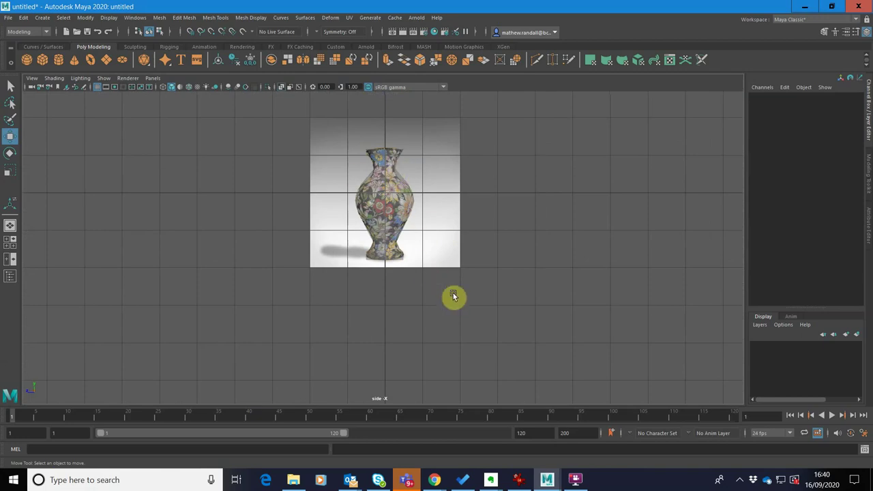
pyautogui.press('space')
pyautogui.press('space')
# Switch the vase to face mode and view its top cap from above.
pyautogui.keyDown('alt'); pyautogui.moveTo(469, 228); pyautogui.dragTo(509, 255); pyautogui.keyUp('alt')
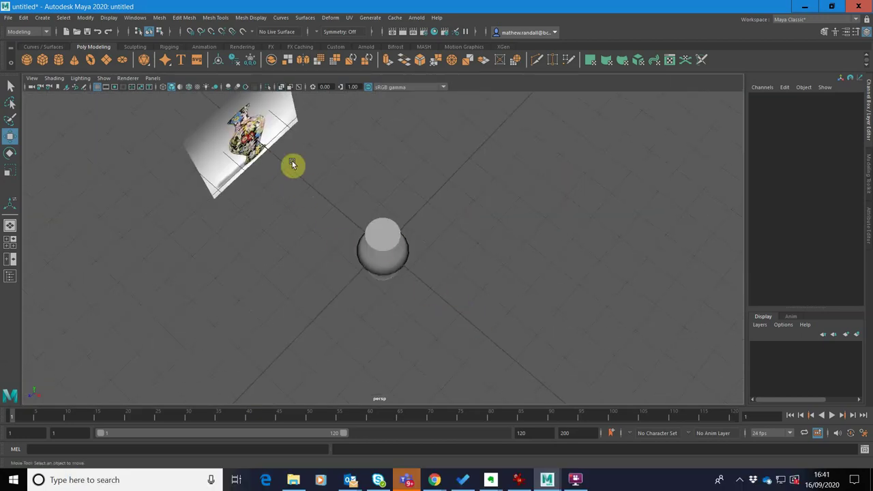
pyautogui.keyDown('alt'); pyautogui.moveTo(444, 272); pyautogui.dragTo(425, 241); pyautogui.keyUp('alt')
pyautogui.moveTo(381, 200)
pyautogui.mouseDown(button='right')
pyautogui.moveTo(343, 195)
pyautogui.moveTo(376, 226)
pyautogui.moveTo(380, 193)
pyautogui.mouseUp(button='right')
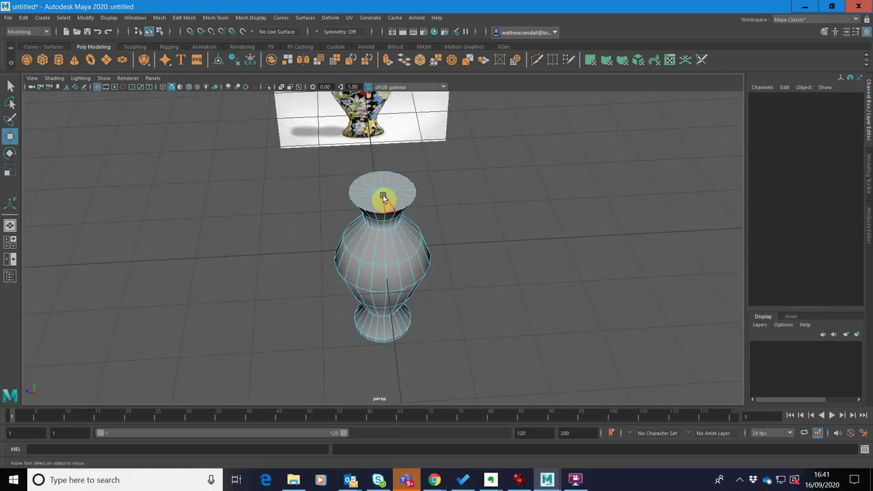
pyautogui.moveTo(393, 199)
pyautogui.keyDown('alt'); pyautogui.mouseDown()
pyautogui.moveTo(399, 250)
pyautogui.moveTo(412, 226)
pyautogui.moveTo(421, 136)
pyautogui.moveTo(428, 289)
pyautogui.moveTo(407, 249)
pyautogui.moveTo(412, 216)
pyautogui.moveTo(412, 230)
pyautogui.moveTo(400, 188)
pyautogui.moveTo(399, 203)
pyautogui.mouseUp(); pyautogui.keyUp('alt')
pyautogui.click(375, 236)
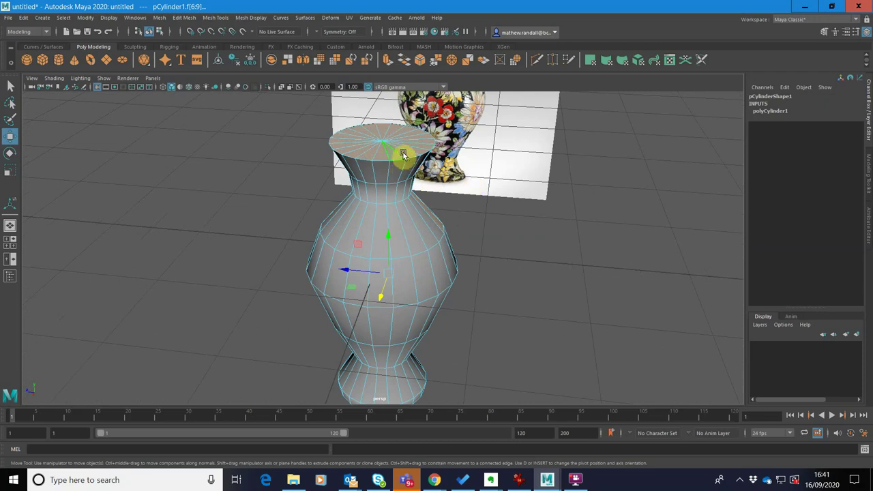
pyautogui.keyDown('alt'); pyautogui.moveTo(403, 155); pyautogui.dragTo(446, 216); pyautogui.keyUp('alt')
# Select the wedge faces of the vase's top cap.
pyautogui.doubleClick(414, 258)
pyautogui.click(422, 256)
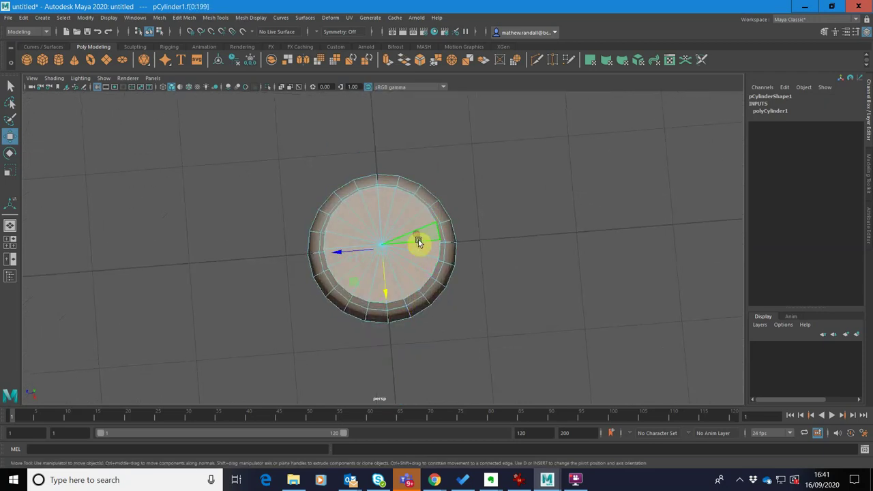
pyautogui.click(371, 270)
pyautogui.doubleClick(363, 267)
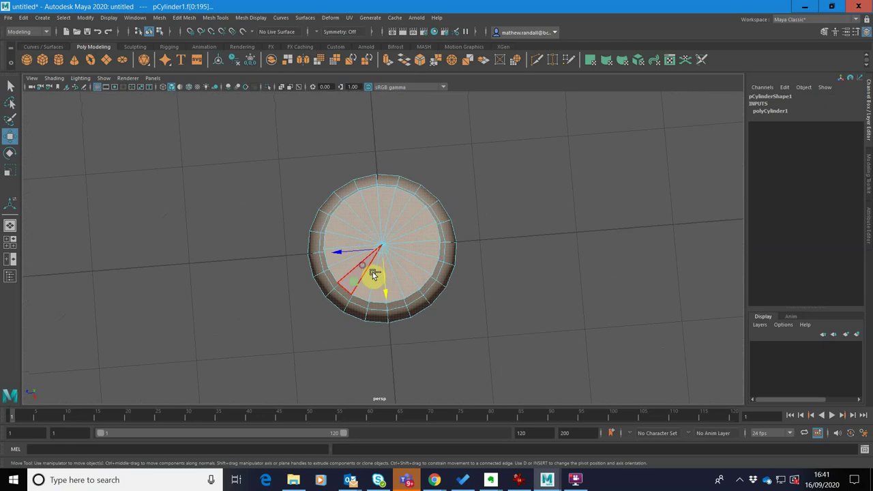
pyautogui.click(364, 279)
pyautogui.moveTo(356, 275); pyautogui.dragTo(393, 284)
pyautogui.keyDown('shift'); pyautogui.click(409, 283); pyautogui.keyUp('shift')
pyautogui.moveTo(423, 266)
pyautogui.mouseDown()
pyautogui.moveTo(411, 209)
pyautogui.moveTo(376, 200)
pyautogui.moveTo(355, 209)
pyautogui.moveTo(400, 259)
pyautogui.mouseUp()
# Delete the selected faces, inspect the holes from the side, and undo the deletion.
pyautogui.press('Delete')
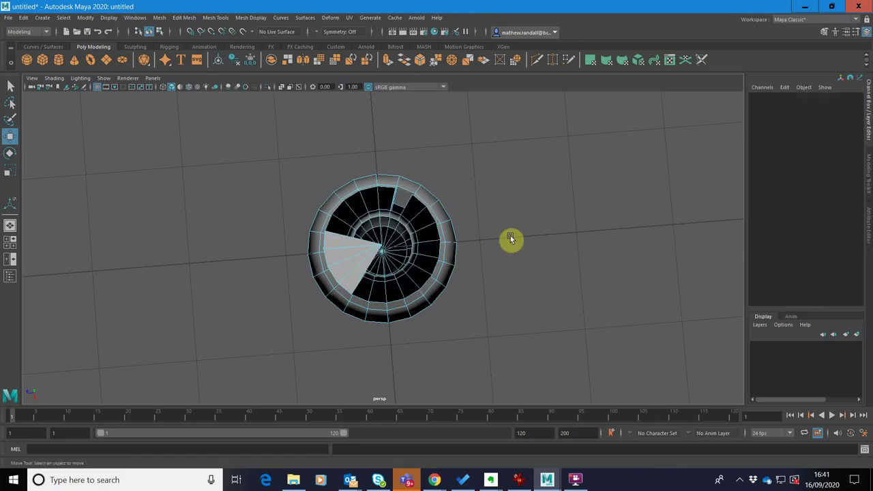
pyautogui.click(354, 284)
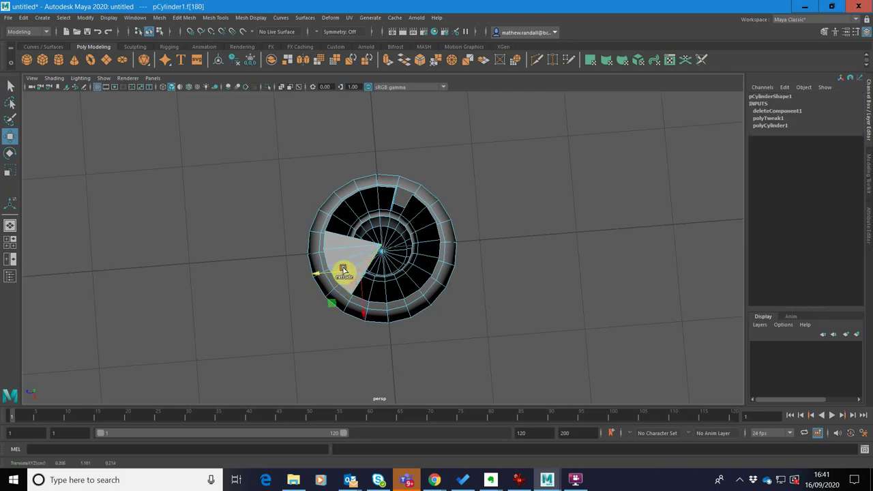
pyautogui.click(347, 246)
pyautogui.keyDown('alt'); pyautogui.moveTo(347, 253); pyautogui.dragTo(412, 184); pyautogui.keyUp('alt')
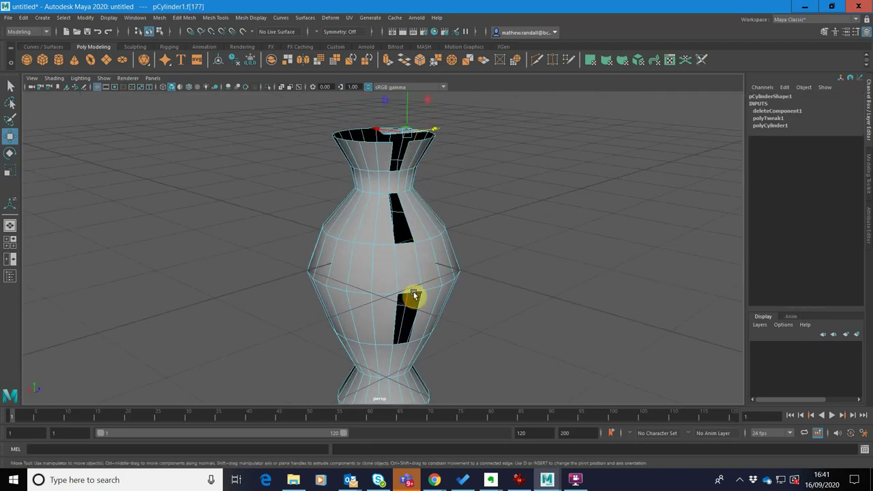
pyautogui.hotkey('ctrl', 'z')
pyautogui.hotkey('ctrl', 'z')
pyautogui.hotkey('ctrl', 'z')
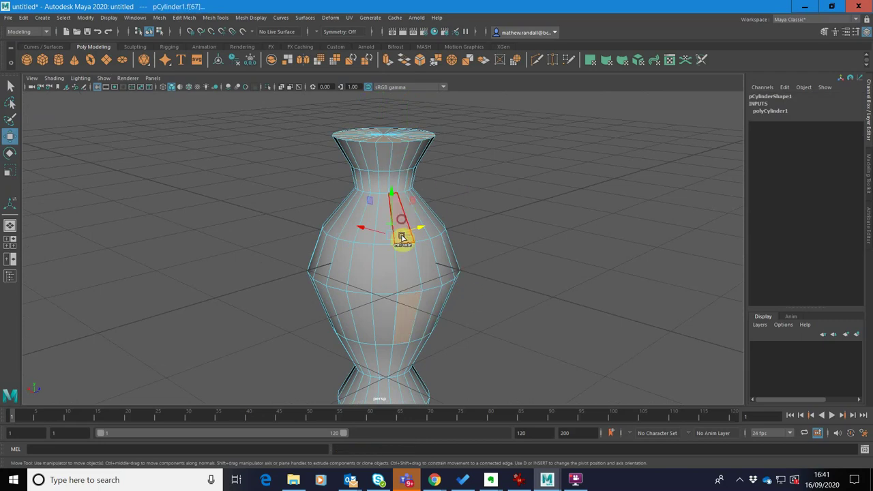
# Delete only the top cap faces f[180:192], including the leftover wedge, then clear the selection.
pyautogui.hotkey('ctrl', 'z')
pyautogui.keyDown('alt'); pyautogui.moveTo(532, 263); pyautogui.dragTo(504, 291); pyautogui.keyUp('alt')
pyautogui.press('Delete')
pyautogui.keyDown('alt'); pyautogui.moveTo(466, 218); pyautogui.dragTo(460, 229); pyautogui.keyUp('alt')
pyautogui.click(429, 261)
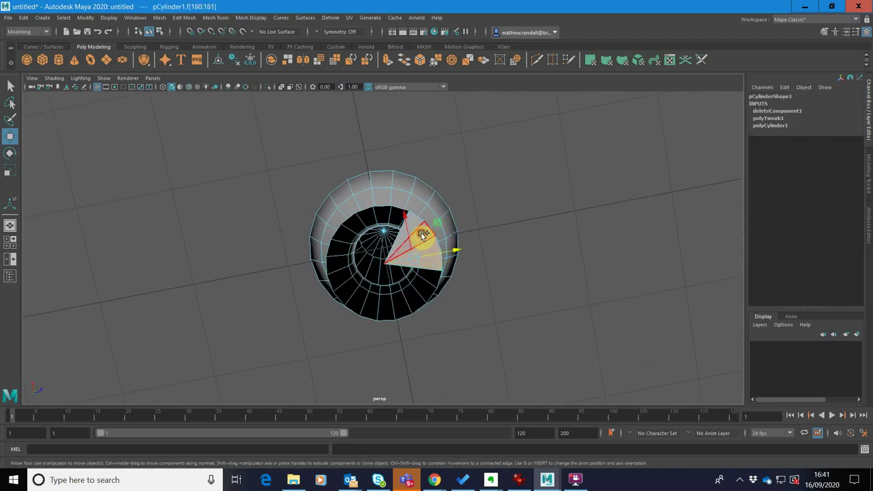
pyautogui.click(526, 233)
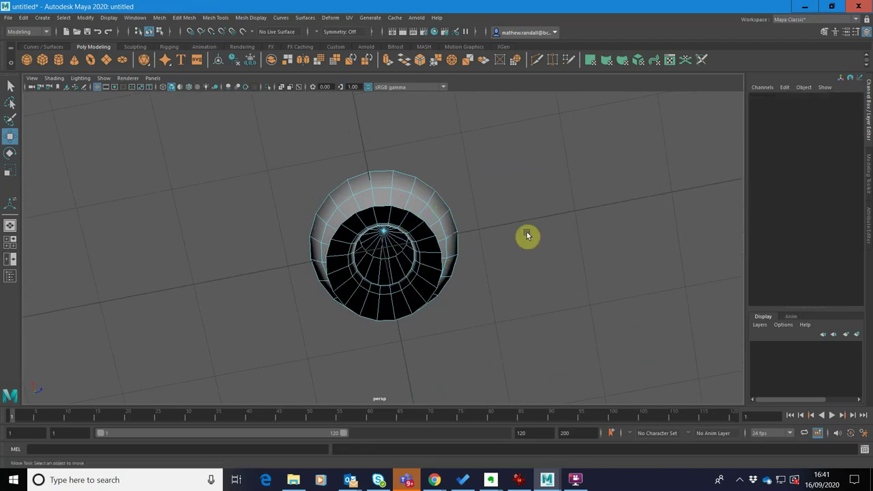
pyautogui.keyDown('alt'); pyautogui.moveTo(541, 243); pyautogui.dragTo(541, 179); pyautogui.keyUp('alt')
pyautogui.scroll(-5, 485, 256)
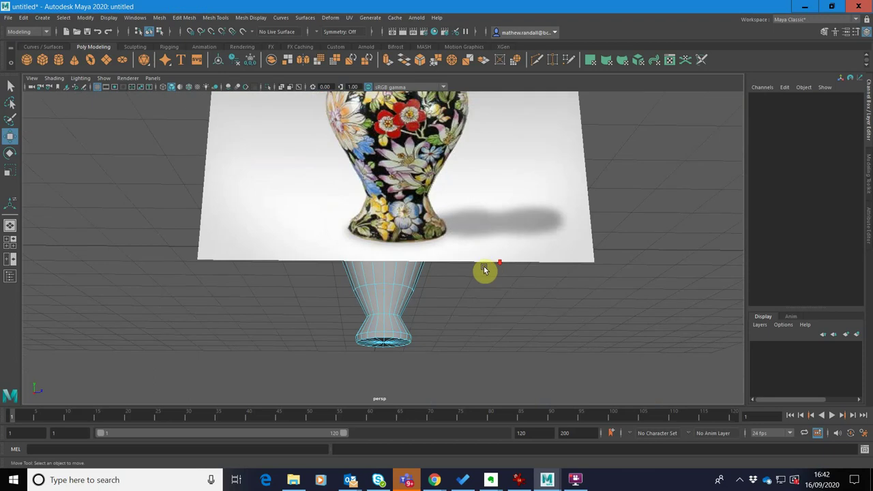
pyautogui.keyDown('alt'); pyautogui.moveTo(480, 253); pyautogui.dragTo(433, 253); pyautogui.keyUp('alt')
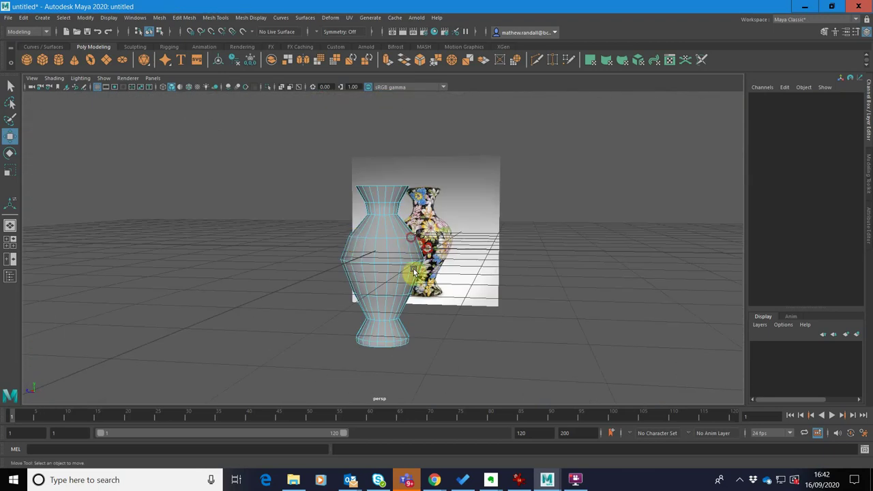
pyautogui.scroll(5, 436, 253)
pyautogui.keyDown('alt'); pyautogui.moveTo(487, 267); pyautogui.dragTo(519, 295); pyautogui.keyUp('alt')
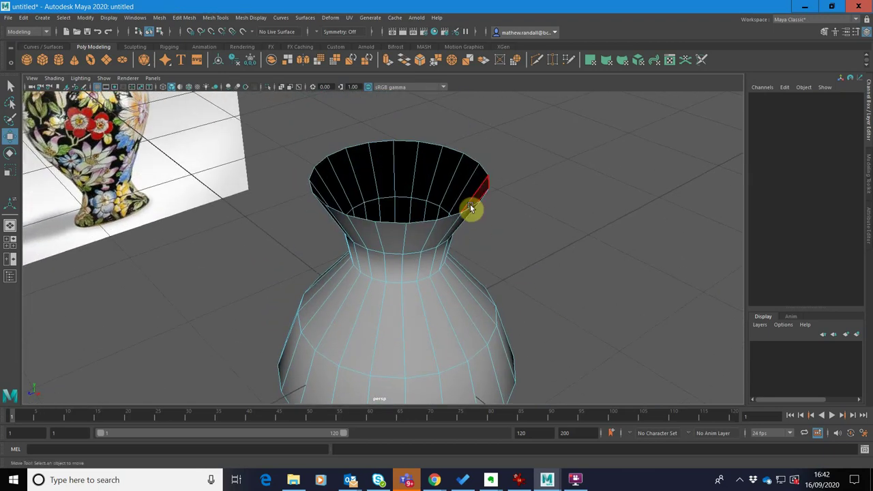
pyautogui.keyDown('alt'); pyautogui.moveTo(473, 214); pyautogui.dragTo(544, 259); pyautogui.keyUp('alt')
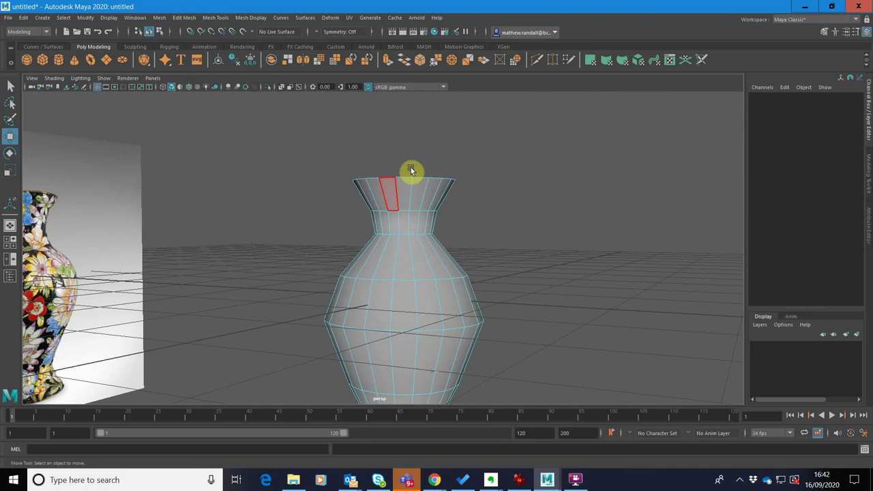
pyautogui.keyDown('alt'); pyautogui.moveTo(468, 293); pyautogui.dragTo(432, 189); pyautogui.keyUp('alt')
pyautogui.keyDown('alt'); pyautogui.moveTo(432, 189); pyautogui.dragTo(407, 281, button='right'); pyautogui.keyUp('alt')
pyautogui.keyDown('alt'); pyautogui.moveTo(407, 281); pyautogui.dragTo(426, 280); pyautogui.keyUp('alt')
pyautogui.keyDown('alt'); pyautogui.moveTo(426, 280); pyautogui.dragTo(430, 268, button='right'); pyautogui.keyUp('alt')
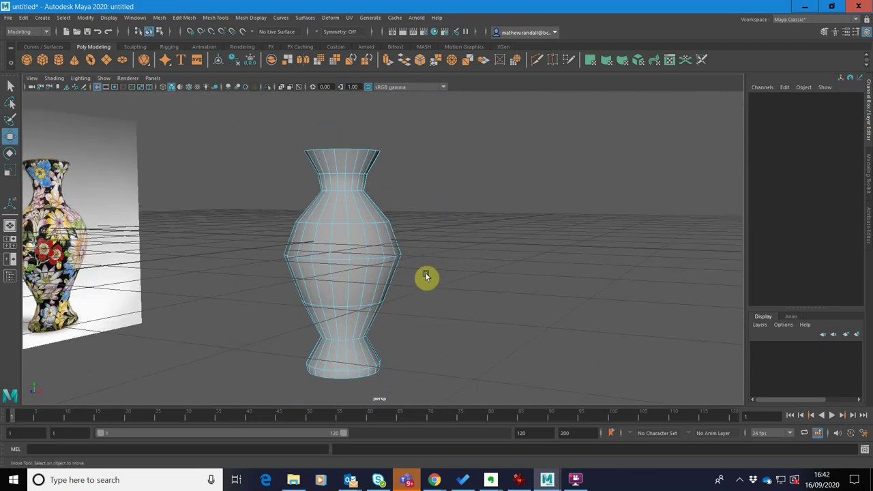
# Return to object mode, deselect the vase, and maximize the side view over the floral reference.
pyautogui.moveTo(331, 232); pyautogui.dragTo(366, 219, button='right')
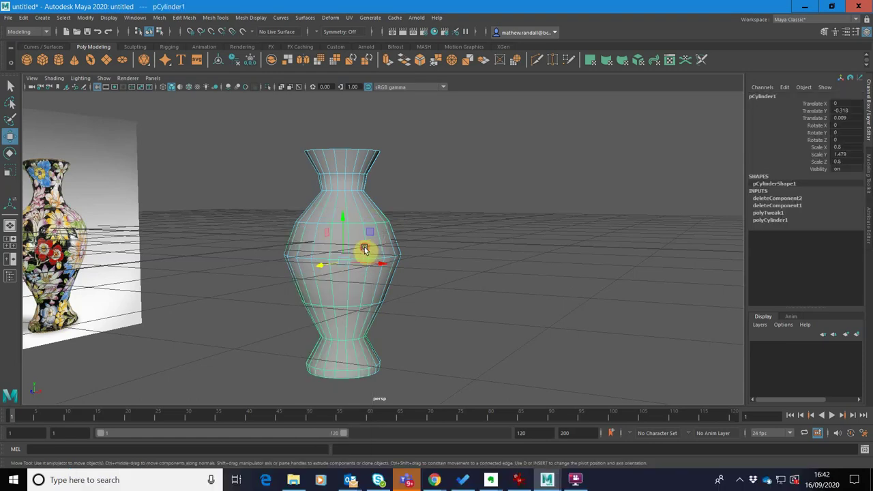
pyautogui.click(443, 233)
pyautogui.keyDown('alt'); pyautogui.moveTo(455, 296); pyautogui.dragTo(385, 298); pyautogui.keyUp('alt')
pyautogui.press('space')
pyautogui.press('space')
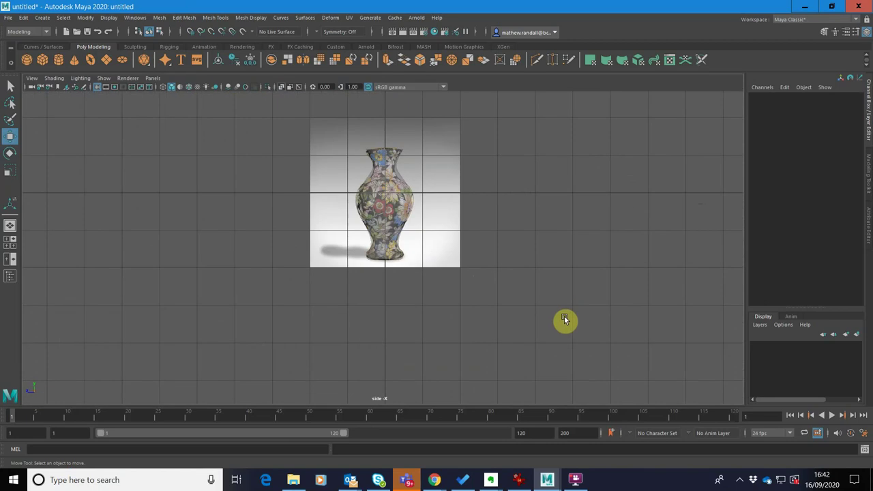
pyautogui.scroll(4, 451, 312)
pyautogui.scroll(-1, 473, 266)
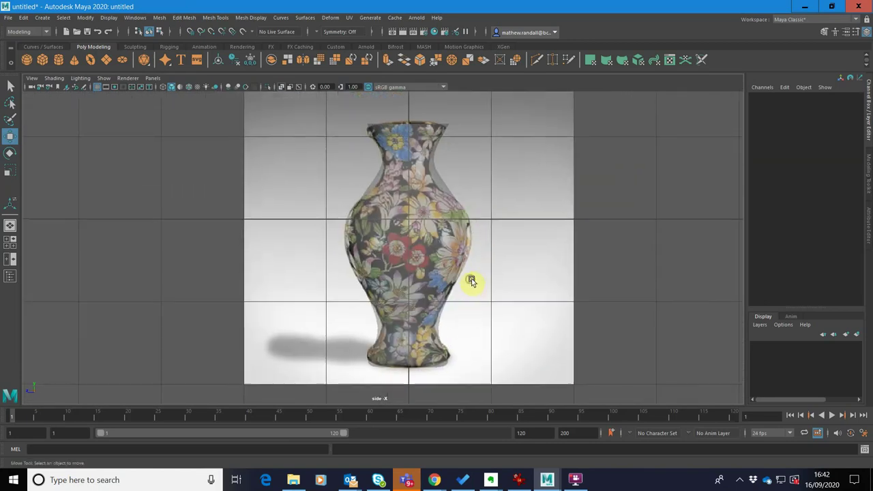